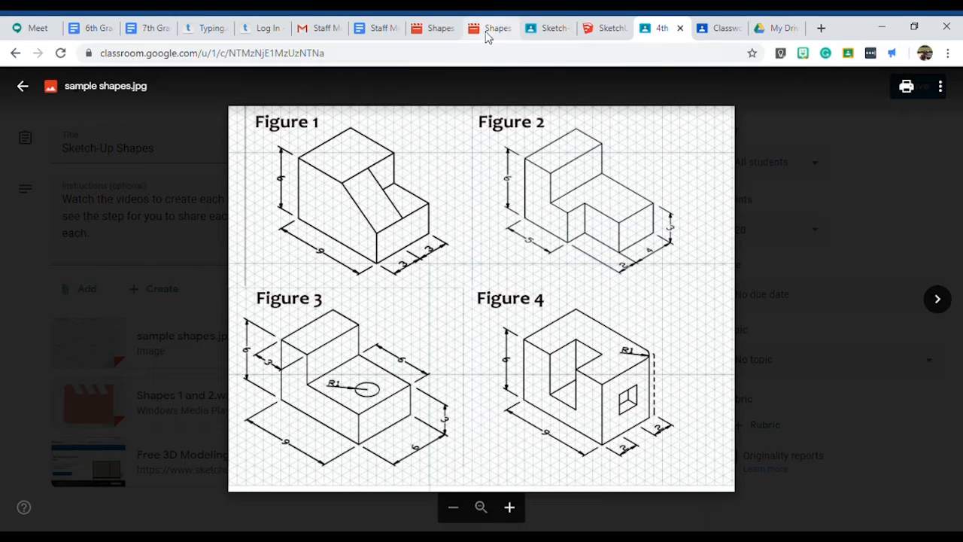
Switch to SketchUp and draw a 9' by 6' rectangle along the green axis, beyond the two existing shapes.
{"action": "left_click", "coordinate": [599, 30]}
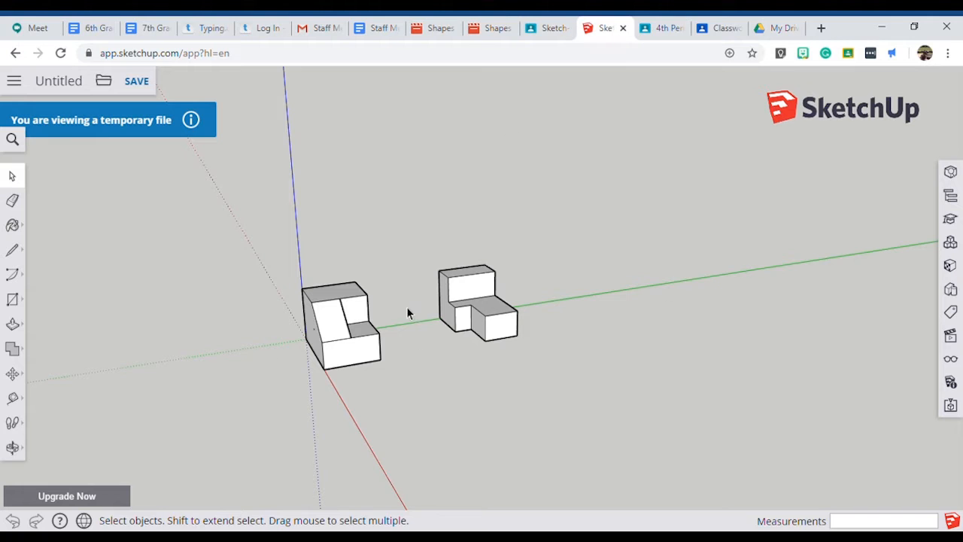
{"action": "scroll", "coordinate": [410, 315], "scroll_direction": "down", "scroll_amount": 3}
{"action": "scroll", "coordinate": [602, 271], "scroll_direction": "up", "scroll_amount": 4}
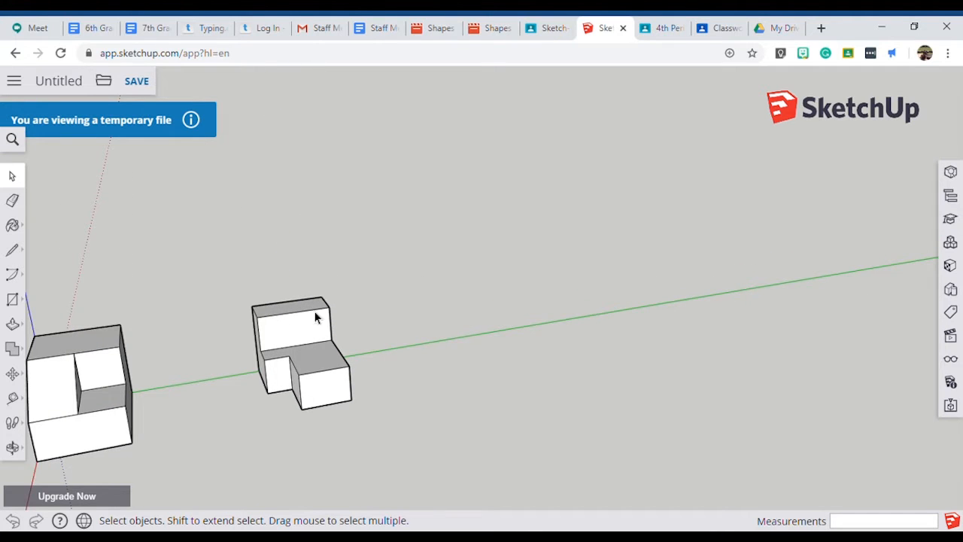
{"action": "scroll", "coordinate": [49, 363], "scroll_direction": "down", "scroll_amount": 3}
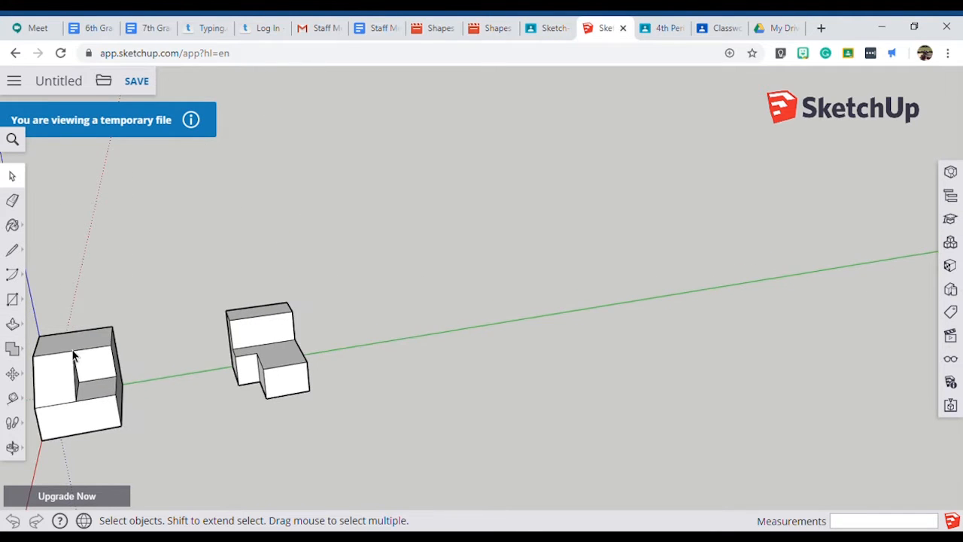
{"action": "left_click", "coordinate": [16, 305]}
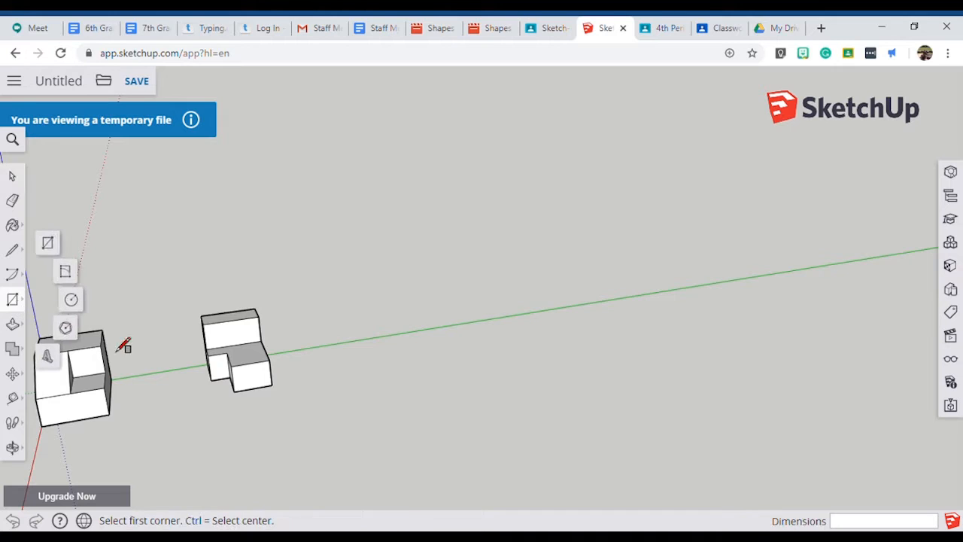
{"action": "left_click", "coordinate": [340, 345]}
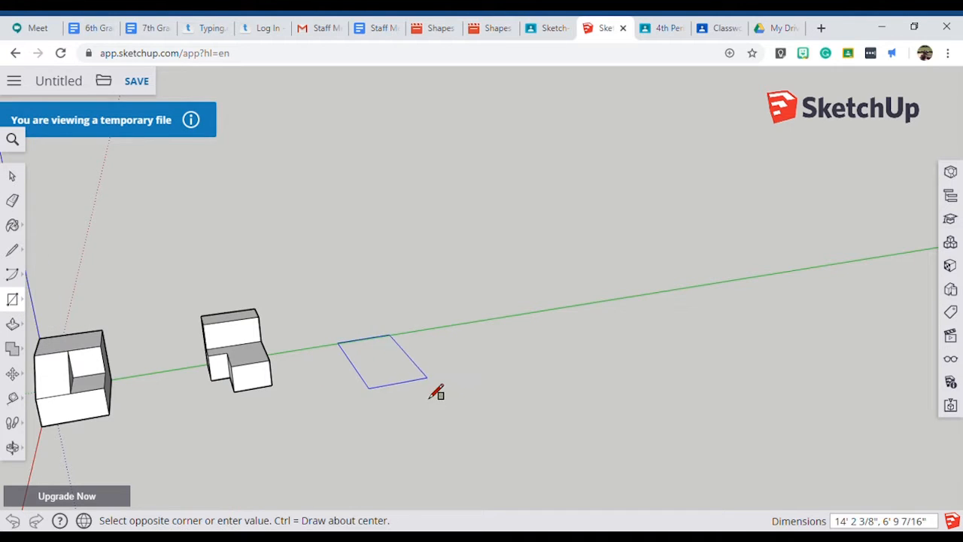
{"action": "left_click", "coordinate": [457, 374]}
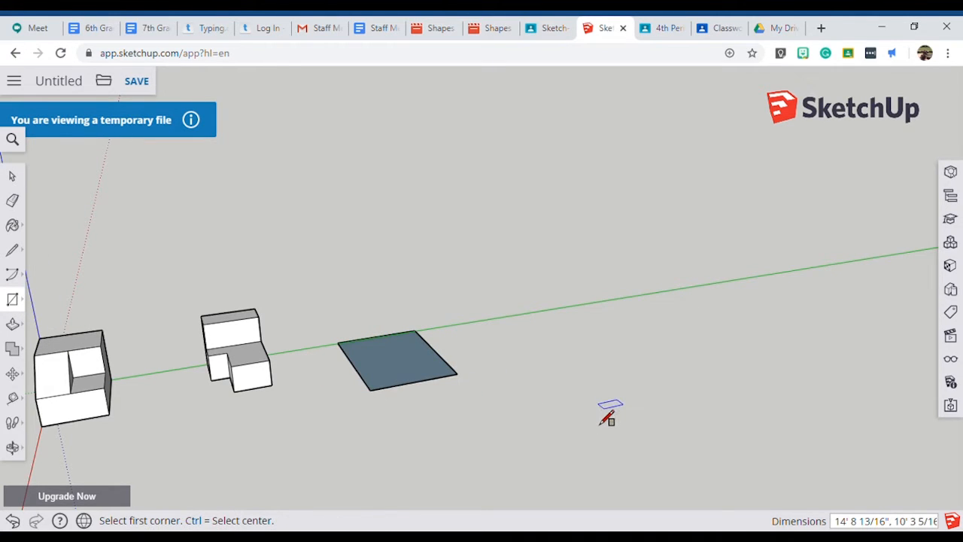
{"action": "type", "text": "9',6"}
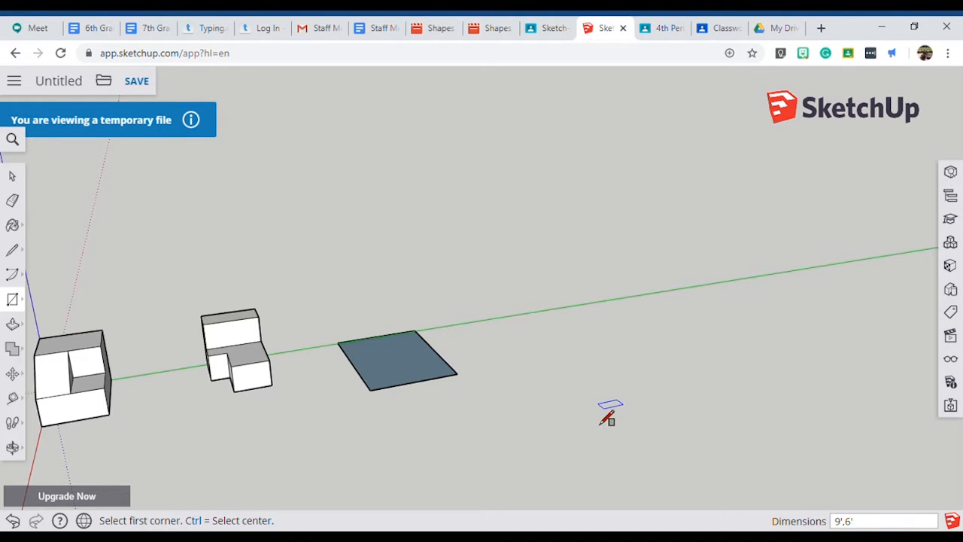
{"action": "key", "text": "Return"}
Push/Pull the rectangle up 6' into a box, matching the top edge of the neighbouring shape.
{"action": "scroll", "coordinate": [335, 404], "scroll_direction": "up", "scroll_amount": 2}
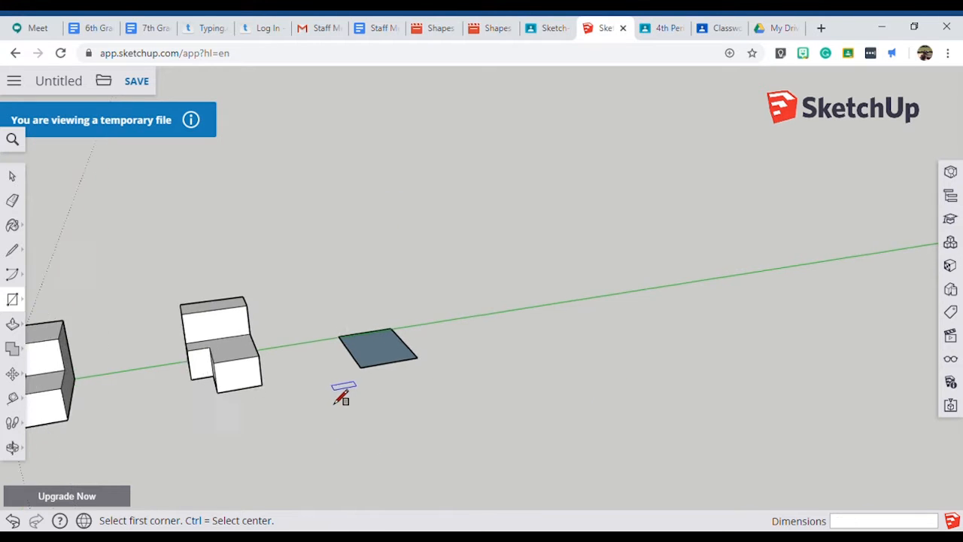
{"action": "scroll", "coordinate": [365, 338], "scroll_direction": "up", "scroll_amount": 5}
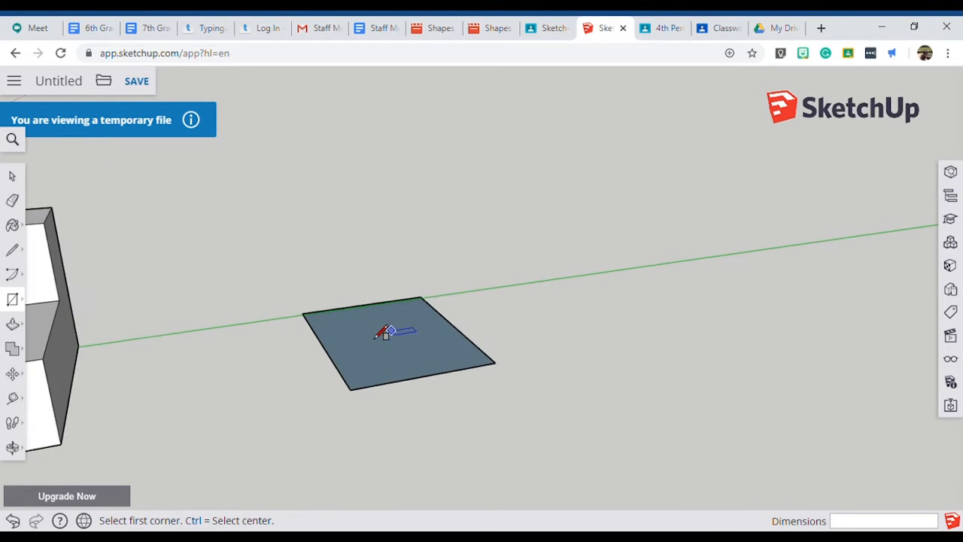
{"action": "left_click", "coordinate": [14, 325]}
{"action": "scroll", "coordinate": [572, 339], "scroll_direction": "down", "scroll_amount": 1}
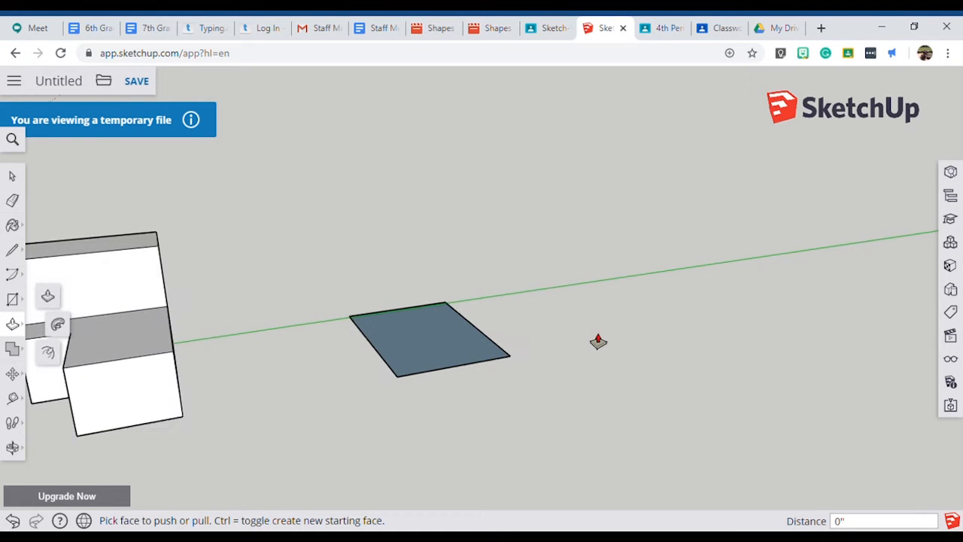
{"action": "left_click_drag", "start_coordinate": [396, 344], "coordinate": [141, 259]}
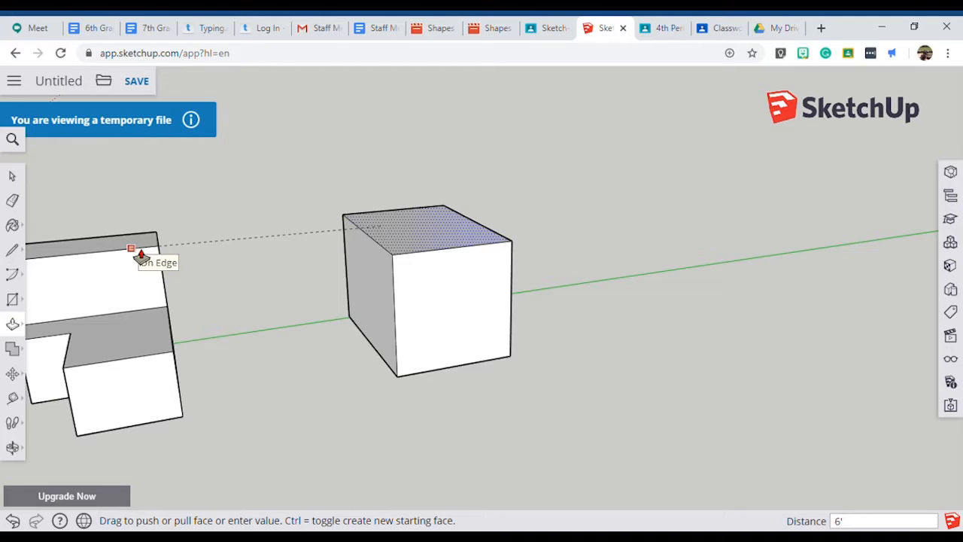
{"action": "left_click_drag", "start_coordinate": [141, 256], "coordinate": [118, 262]}
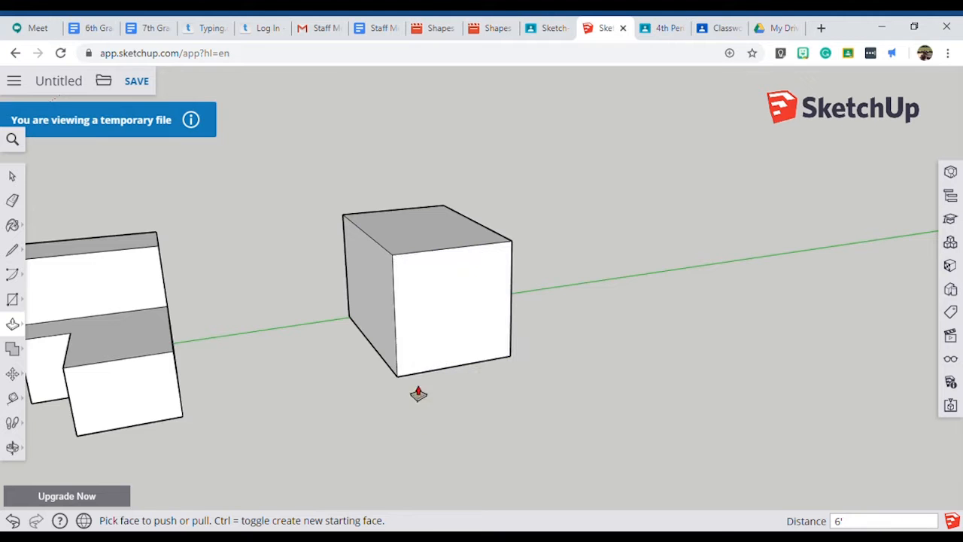
Orbit around the new box, then switch to the sample shapes image in Classroom and examine the dimensions of Figure 3.
{"action": "middle_click_drag", "start_coordinate": [418, 394], "coordinate": [577, 385]}
{"action": "middle_click_drag", "start_coordinate": [640, 355], "coordinate": [787, 344]}
{"action": "middle_click_drag", "start_coordinate": [669, 246], "coordinate": [701, 294]}
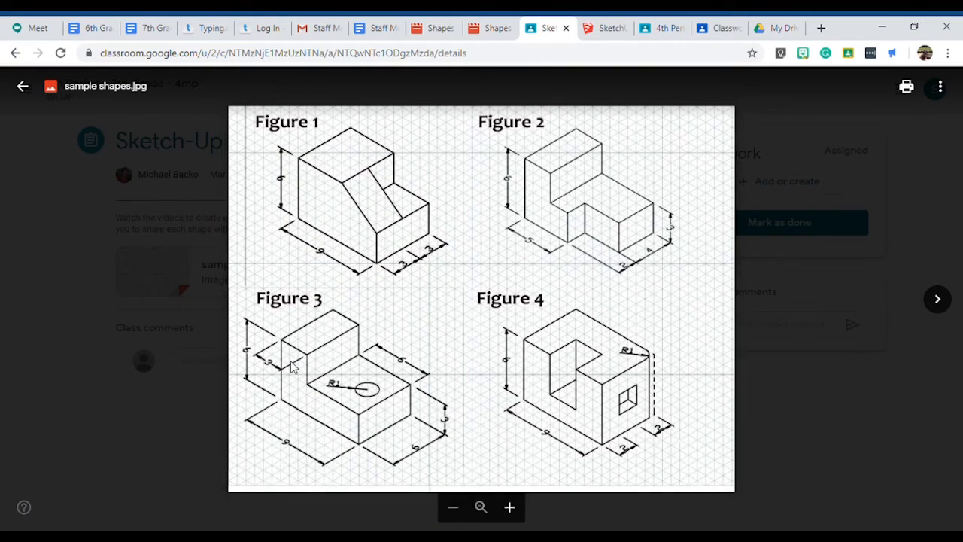
{"action": "scroll", "coordinate": [294, 367], "scroll_direction": "up", "scroll_amount": 3, "text": "ctrl"}
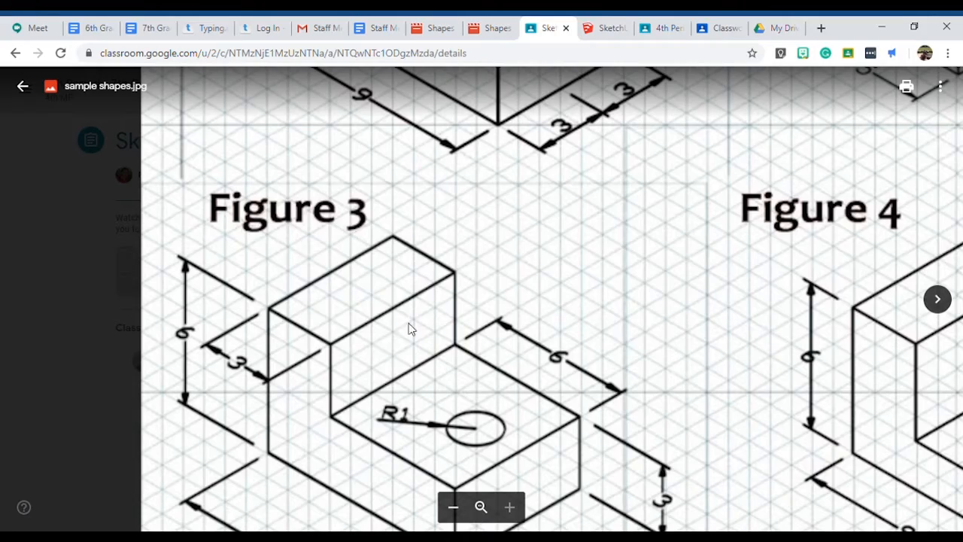
{"action": "scroll", "coordinate": [632, 233], "scroll_direction": "down", "scroll_amount": 3, "text": "ctrl"}
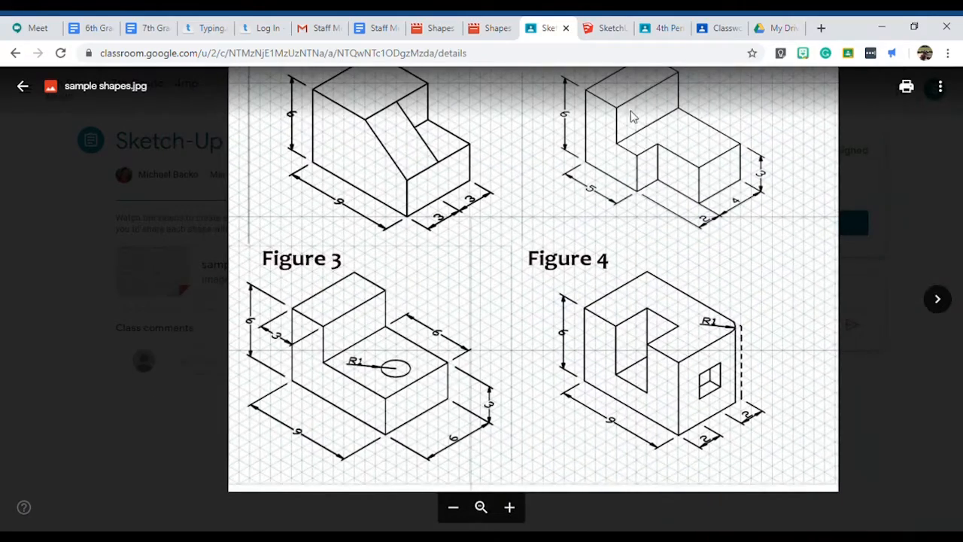
{"action": "scroll", "coordinate": [628, 90], "scroll_direction": "up", "scroll_amount": 4, "text": "ctrl"}
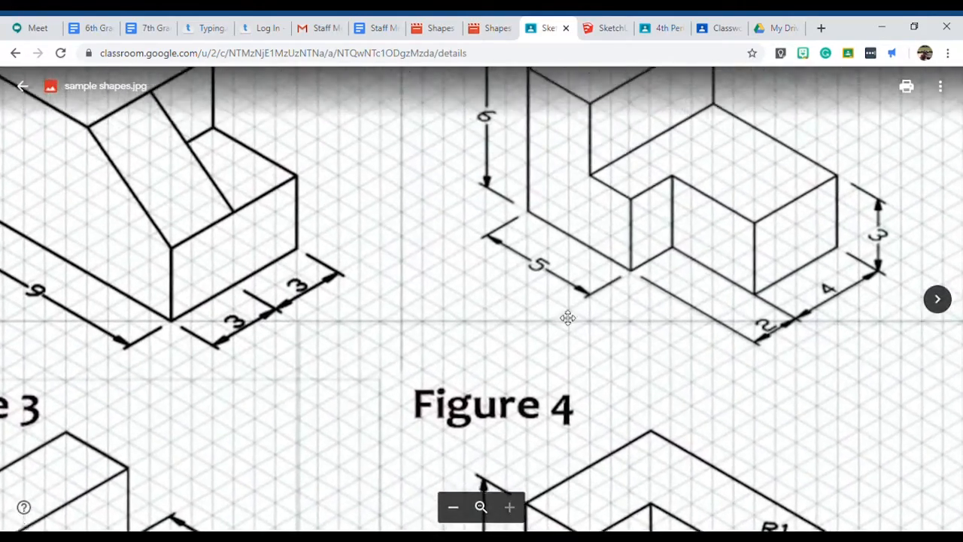
{"action": "left_click_drag", "start_coordinate": [568, 318], "coordinate": [642, 117]}
Return to SketchUp and place a Tape Measure guide on the box's top face, 3' in from the edge above the green axis.
{"action": "left_click", "coordinate": [595, 30]}
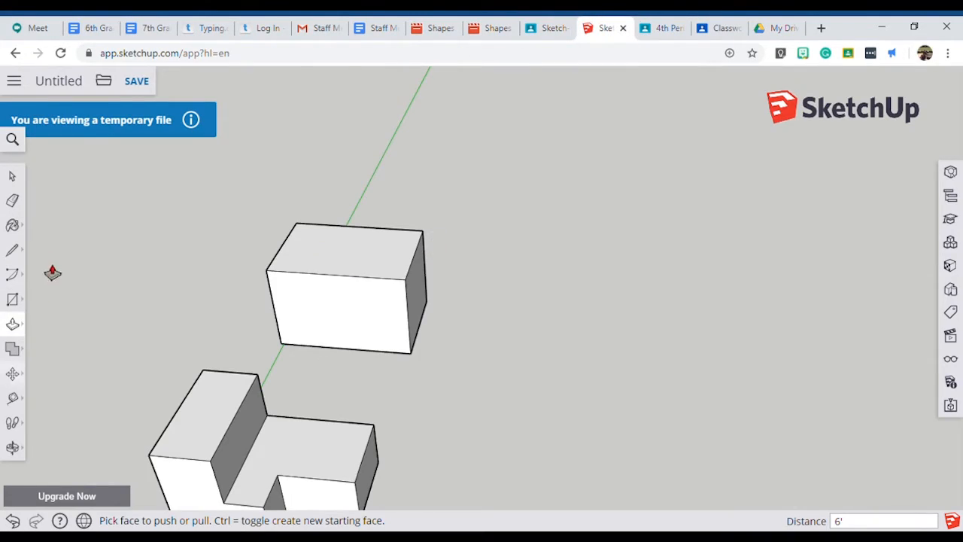
{"action": "left_click", "coordinate": [13, 399]}
{"action": "scroll", "coordinate": [292, 249], "scroll_direction": "up", "scroll_amount": 3}
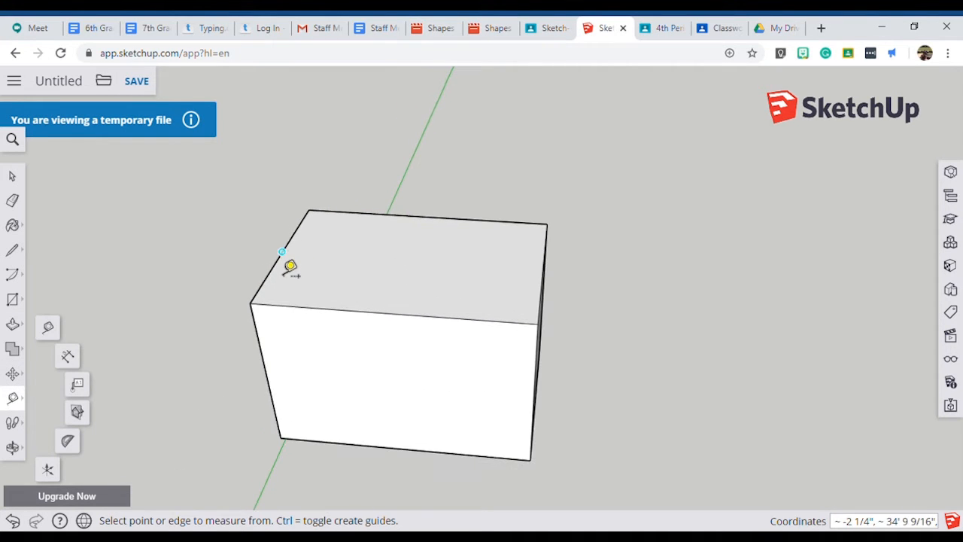
{"action": "left_click", "coordinate": [270, 270]}
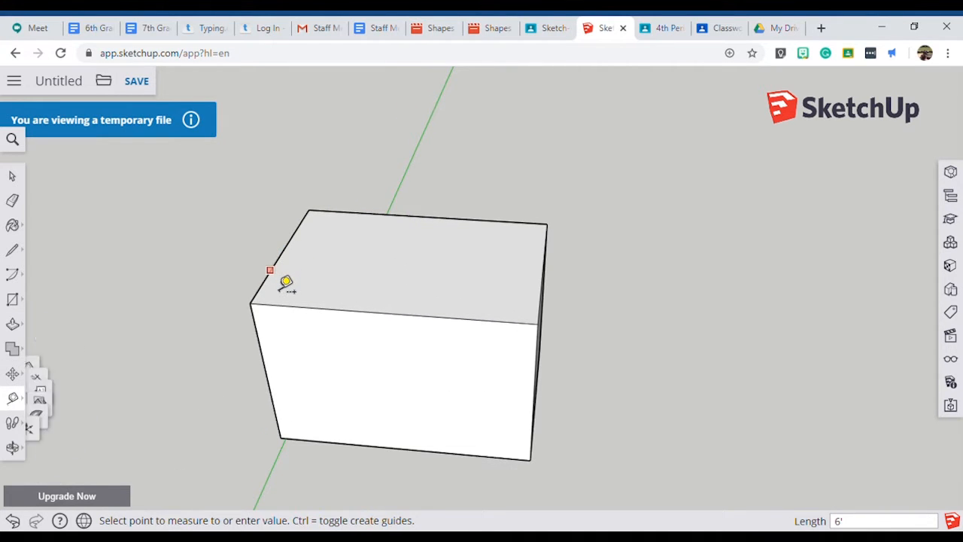
{"action": "left_click", "coordinate": [387, 279]}
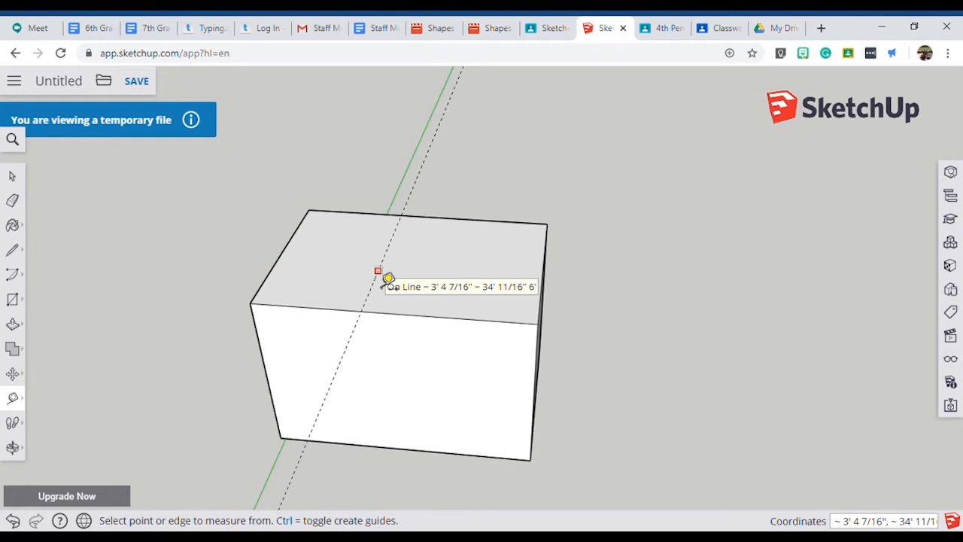
{"action": "type", "text": "3'"}
{"action": "key", "text": "Return"}
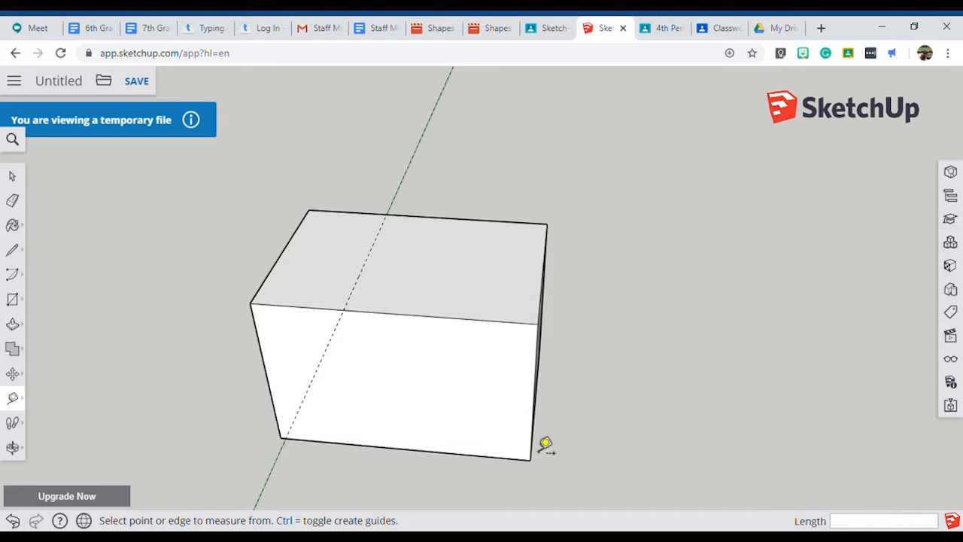
Draw a line along the guide across the box's top face and push the larger section down 3' to the side edge's midpoint.
{"action": "left_click", "coordinate": [15, 256]}
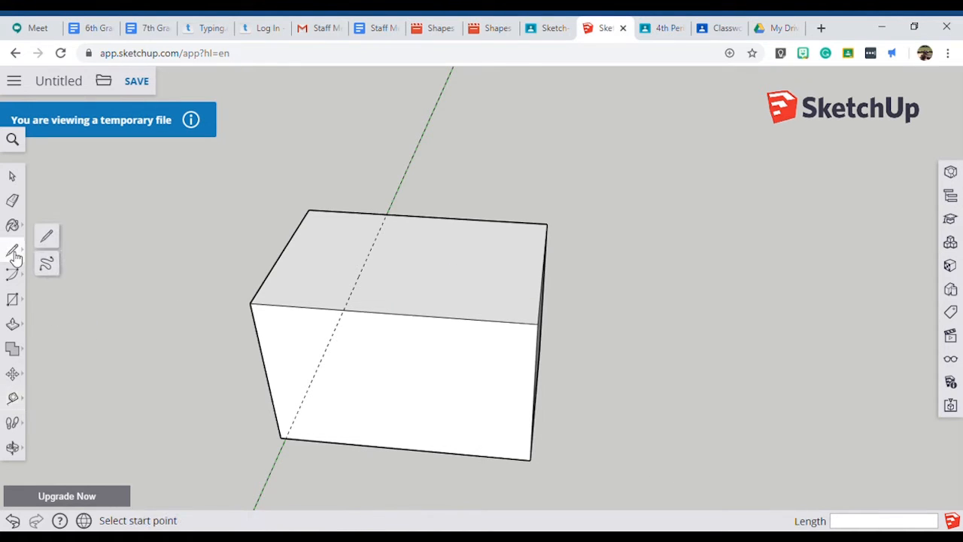
{"action": "left_click", "coordinate": [350, 325]}
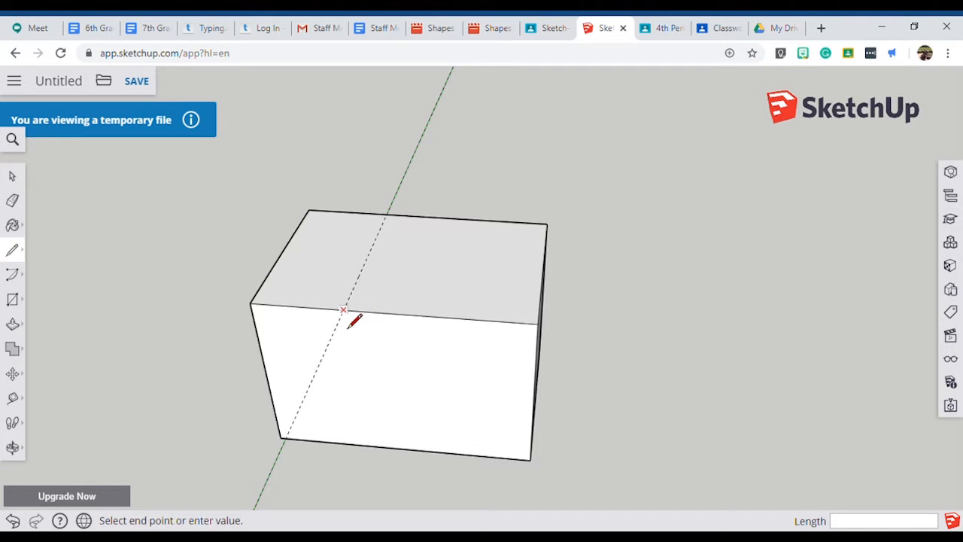
{"action": "left_click", "coordinate": [390, 230]}
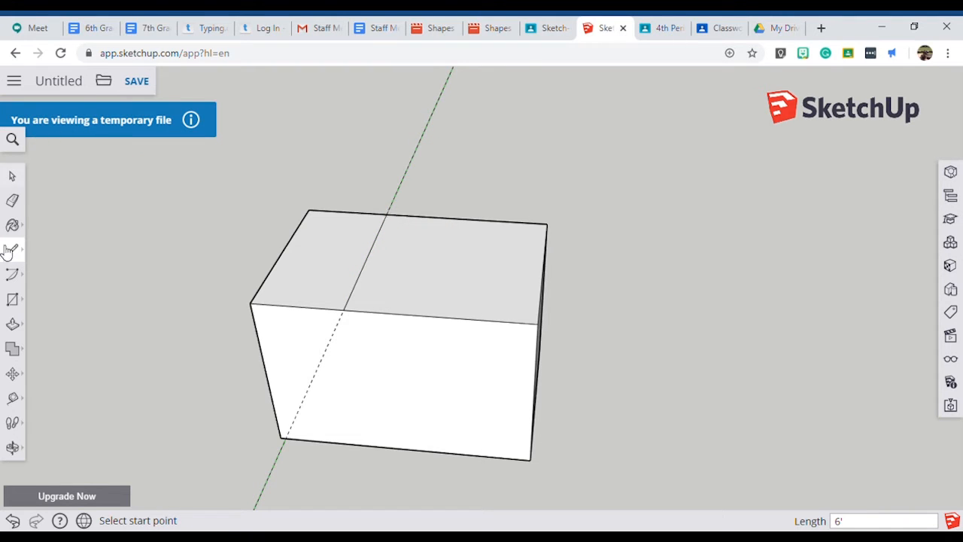
{"action": "left_click", "coordinate": [14, 326]}
{"action": "left_click", "coordinate": [409, 305]}
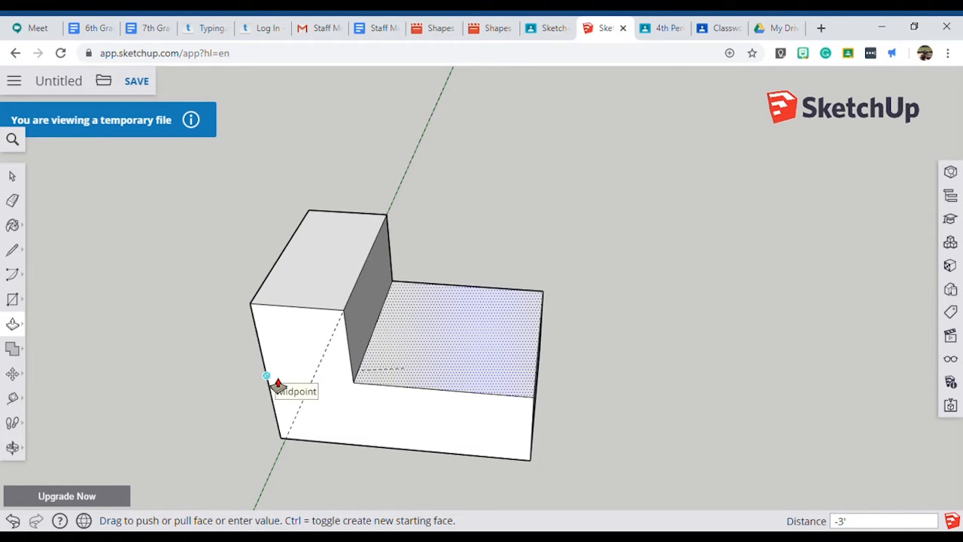
{"action": "left_click", "coordinate": [275, 384]}
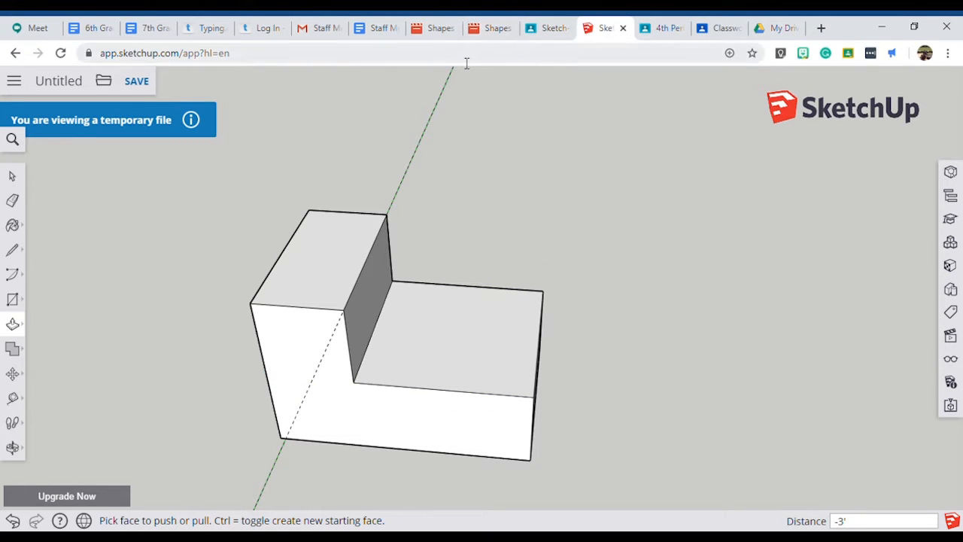
Switch to the sample shapes image and examine the radius and position of the circle on Figure 3's lower surface.
{"action": "left_click", "coordinate": [550, 30]}
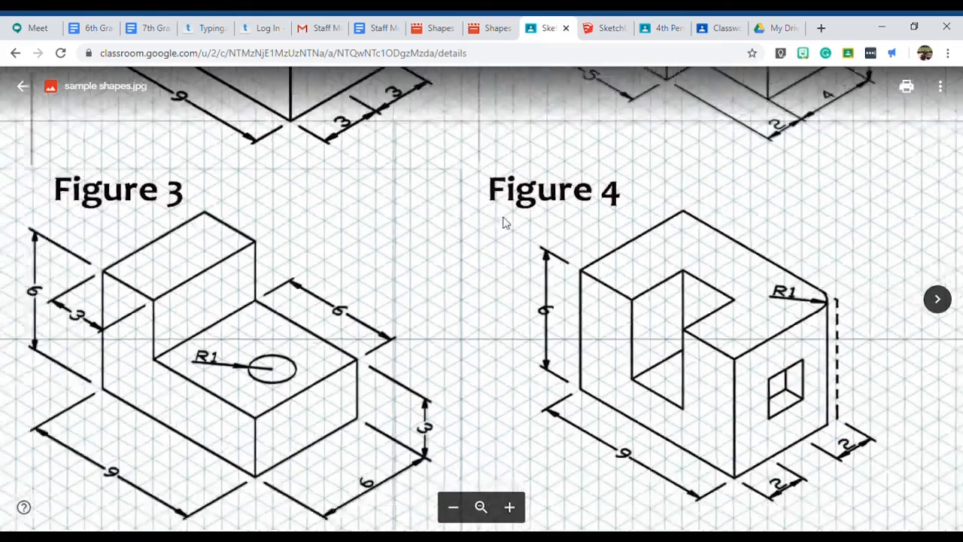
{"action": "scroll", "coordinate": [233, 375], "scroll_direction": "up", "scroll_amount": 5, "text": "ctrl"}
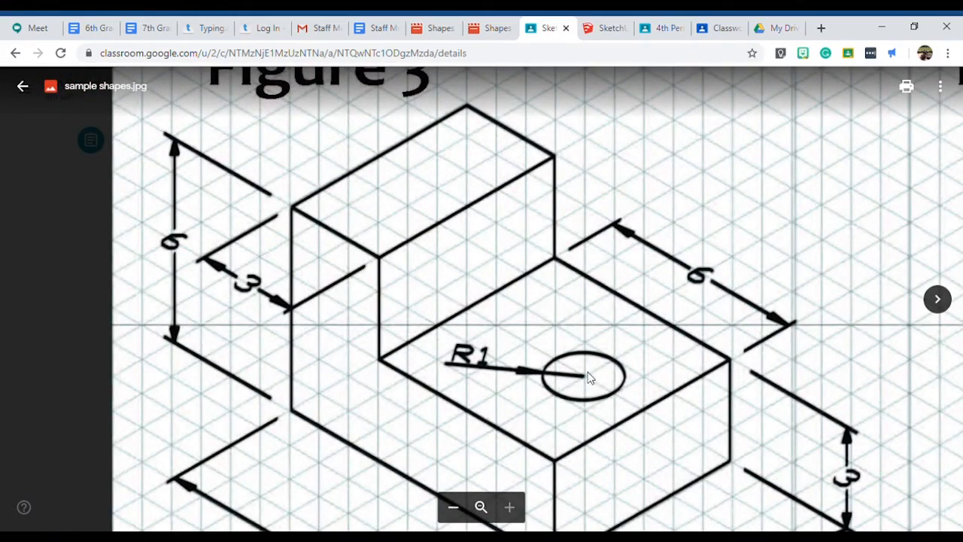
{"action": "scroll", "coordinate": [710, 171], "scroll_direction": "down", "scroll_amount": 5, "text": "ctrl"}
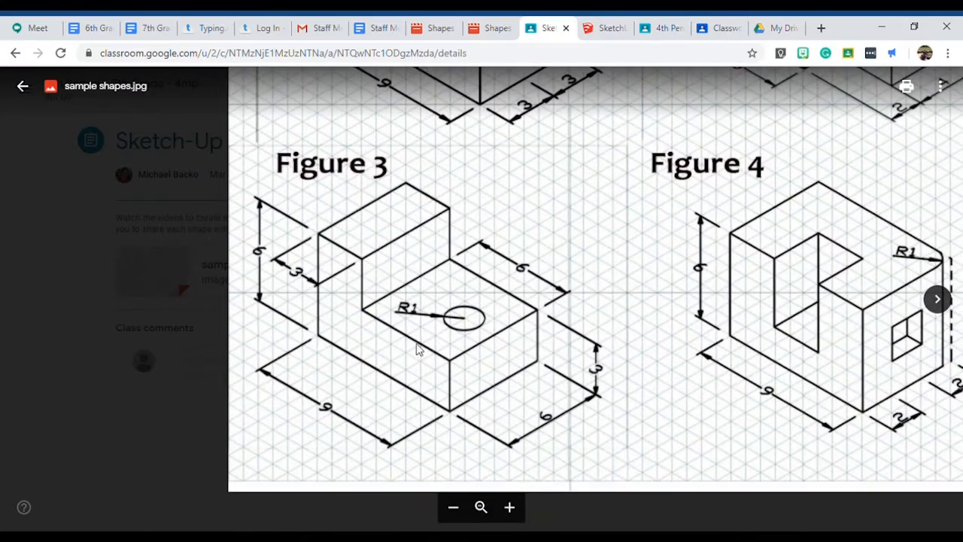
{"action": "scroll", "coordinate": [483, 331], "scroll_direction": "up", "scroll_amount": 3, "text": "ctrl"}
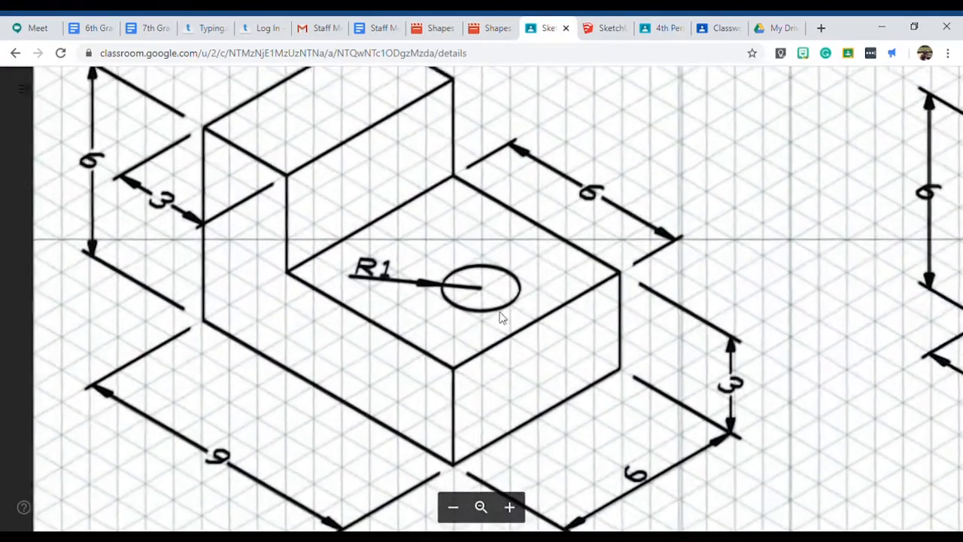
{"action": "scroll", "coordinate": [484, 344], "scroll_direction": "down", "scroll_amount": 3, "text": "ctrl"}
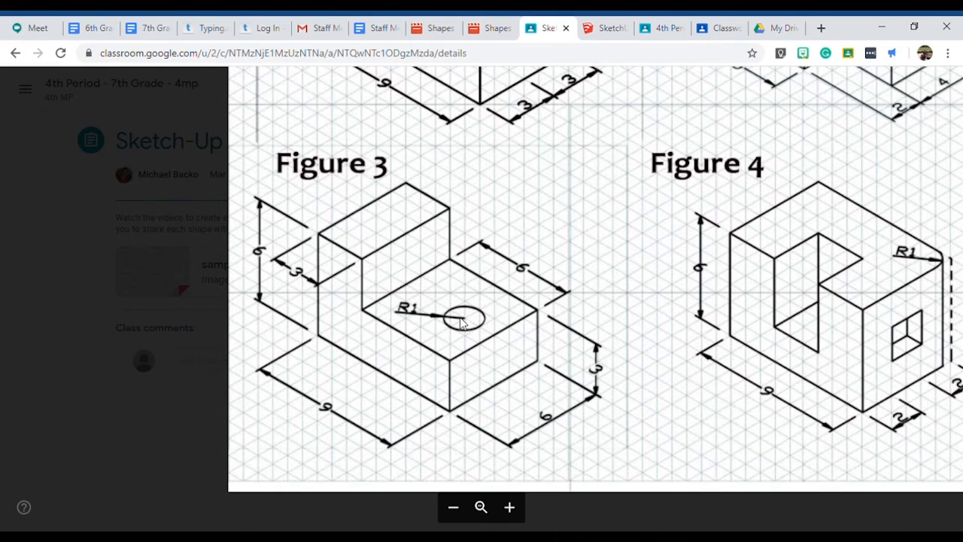
{"action": "scroll", "coordinate": [462, 322], "scroll_direction": "up", "scroll_amount": 3, "text": "ctrl"}
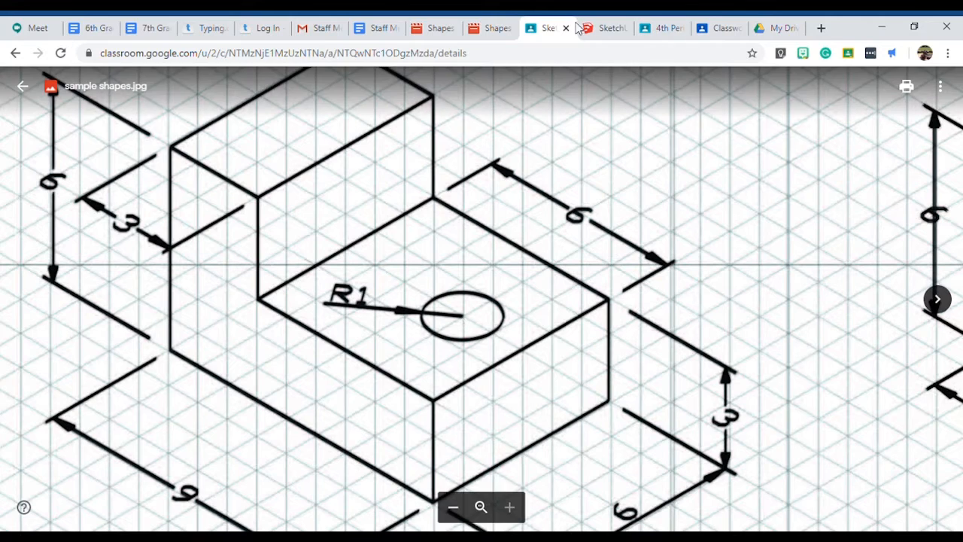
Return to SketchUp and place a Tape Measure guide on the lower face, parallel to its outer edge and about a third of the way in.
{"action": "left_click", "coordinate": [606, 30]}
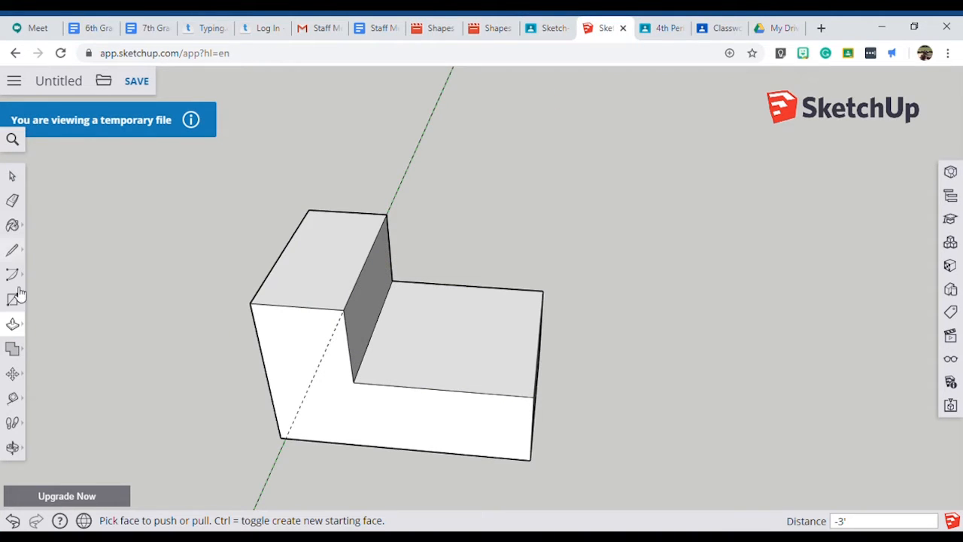
{"action": "left_click", "coordinate": [18, 399]}
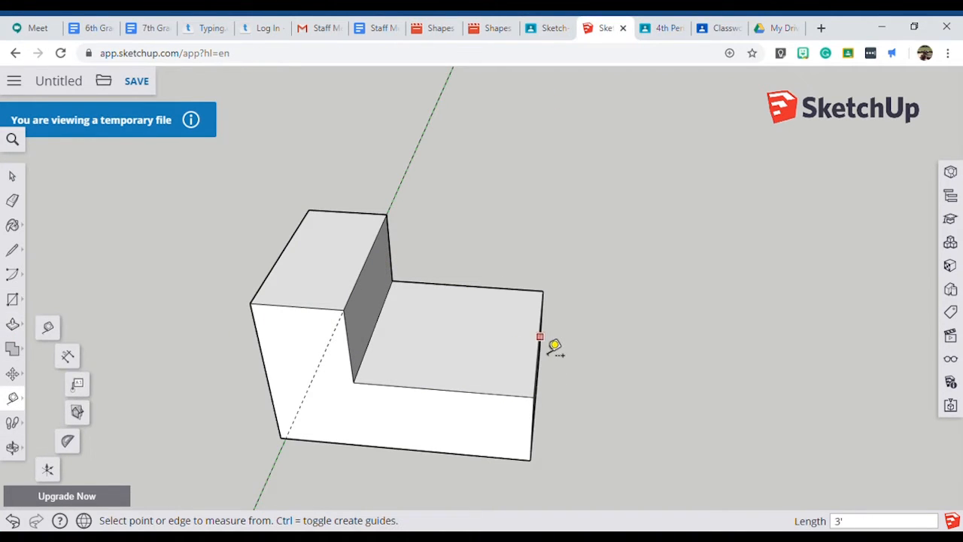
{"action": "left_click", "coordinate": [539, 324]}
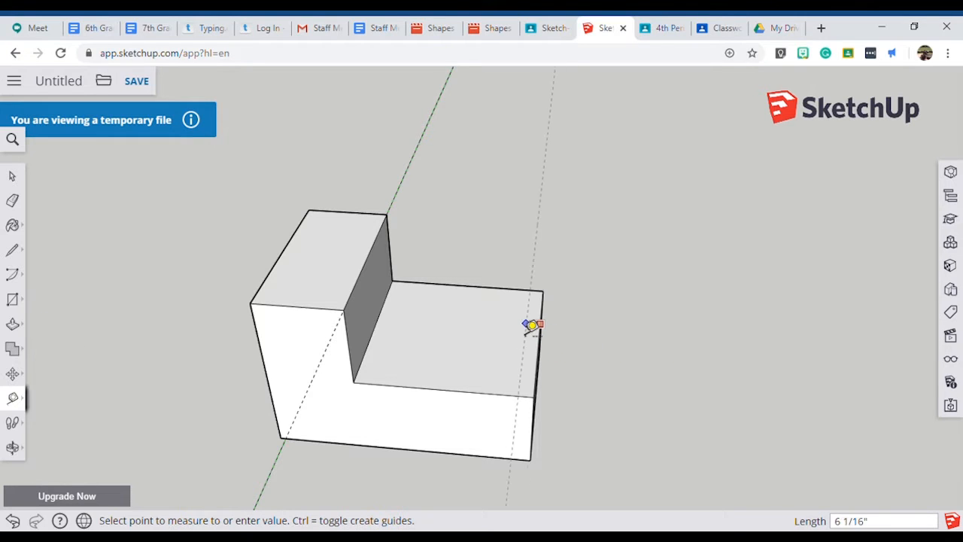
{"action": "left_click", "coordinate": [488, 323]}
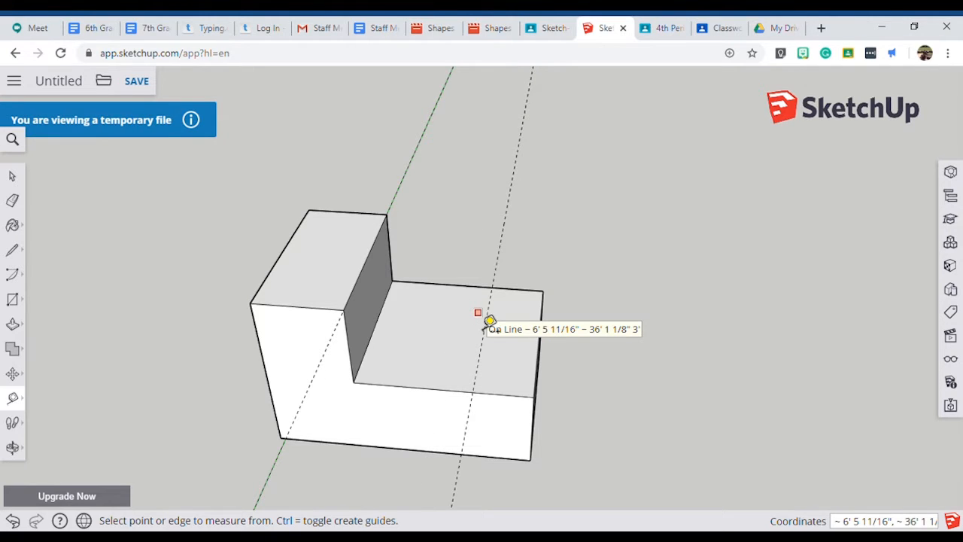
Try to place a second guide on the lower face, starting from its side edge.
{"action": "scroll", "coordinate": [482, 372], "scroll_direction": "up", "scroll_amount": 4}
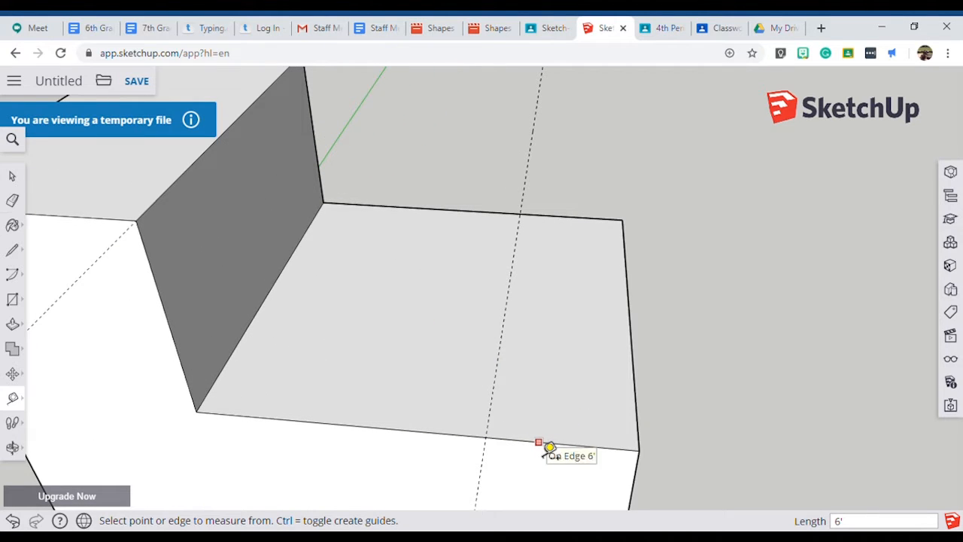
{"action": "left_click", "coordinate": [536, 447]}
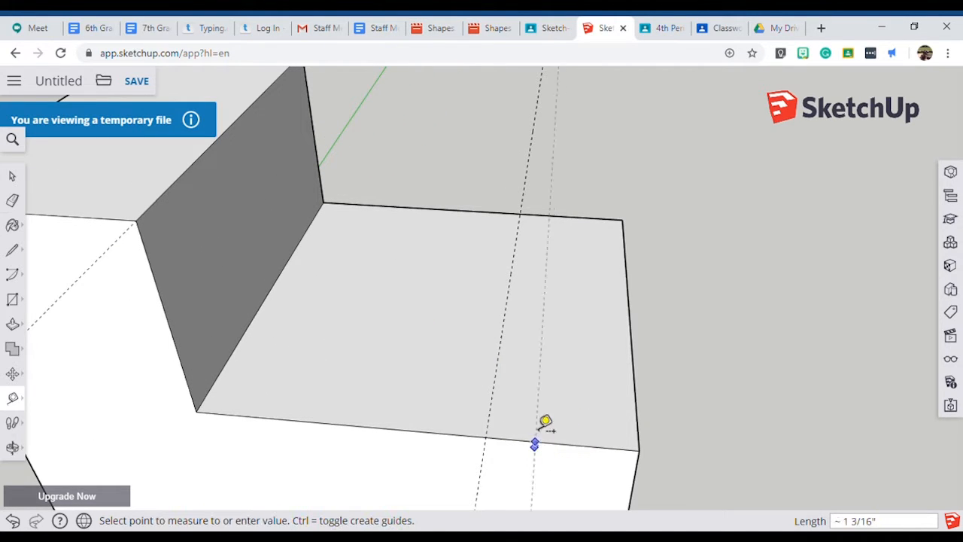
{"action": "left_click", "coordinate": [596, 357]}
{"action": "middle_click_drag", "start_coordinate": [596, 356], "coordinate": [90, 425]}
{"action": "left_click", "coordinate": [256, 286]}
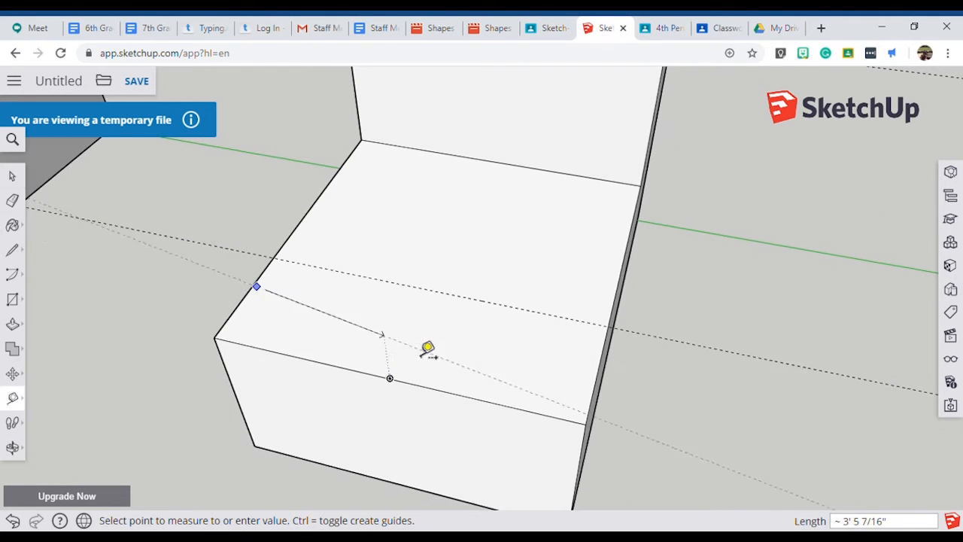
{"action": "left_click", "coordinate": [419, 332]}
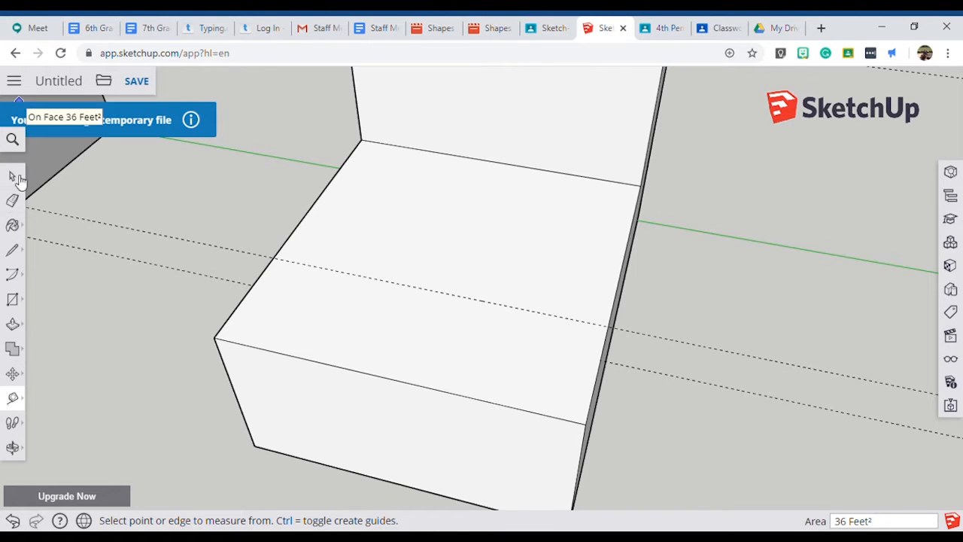
Place a guide 3' from the lower face's side edge, through the outer edge's midpoint, and erase the stray guide nearest the outer edge.
{"action": "left_click", "coordinate": [13, 398]}
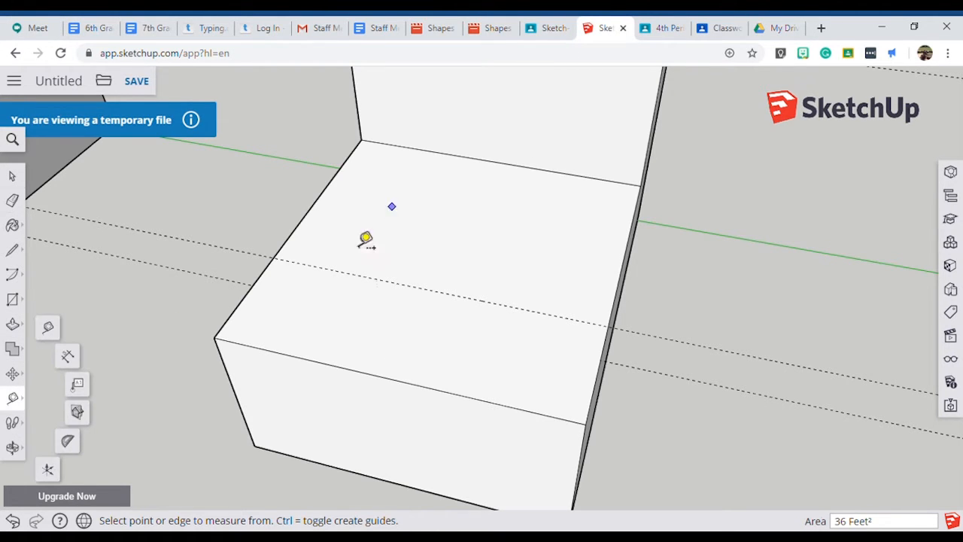
{"action": "left_click", "coordinate": [312, 206]}
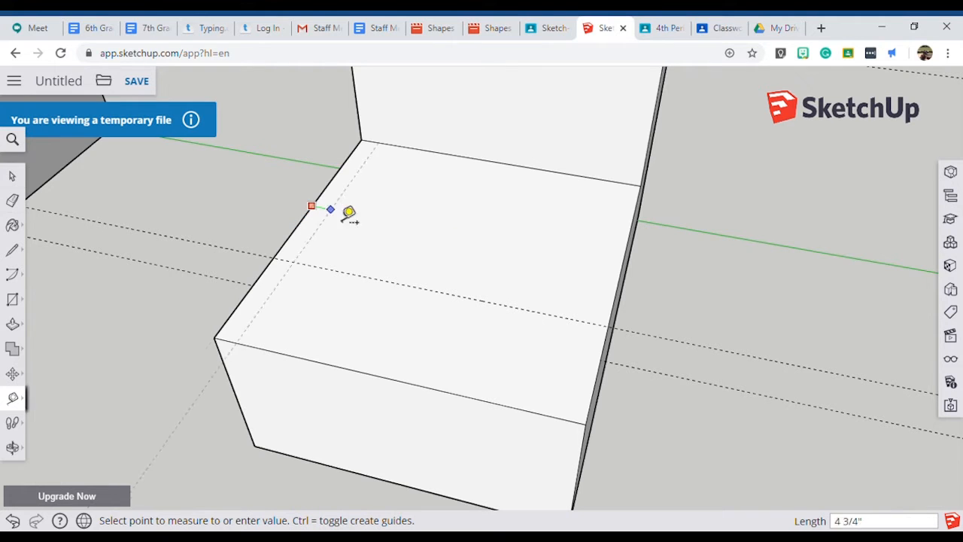
{"action": "left_click", "coordinate": [401, 385]}
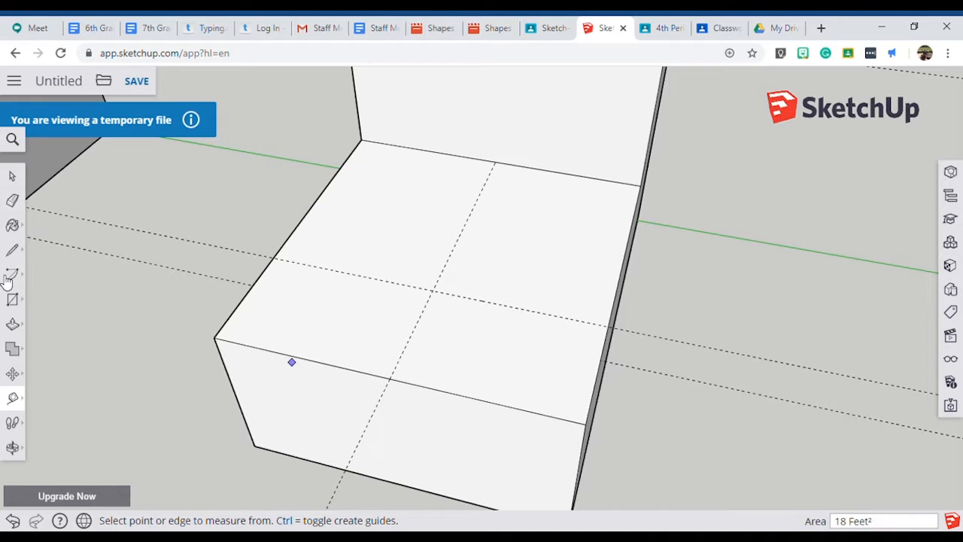
{"action": "left_click", "coordinate": [12, 200]}
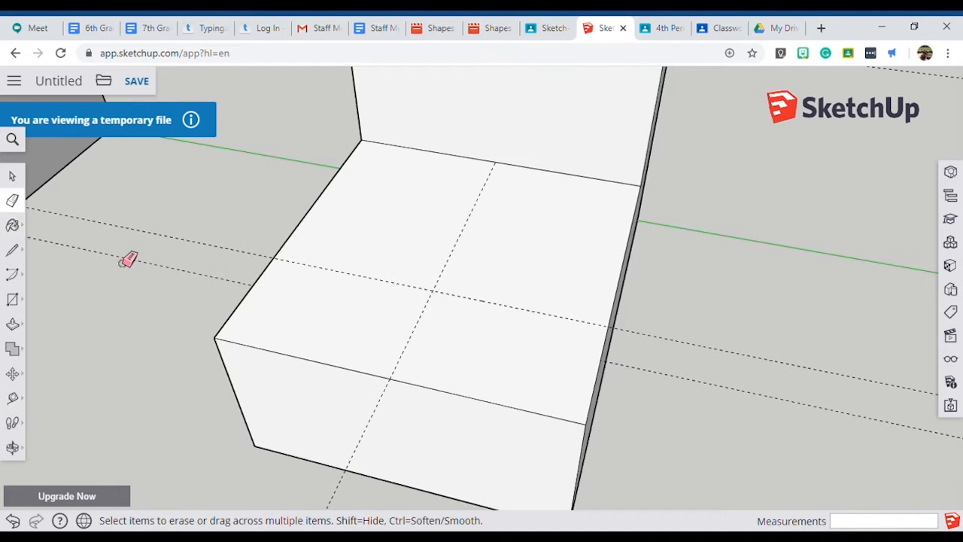
{"action": "left_click", "coordinate": [132, 264]}
Check the circle on Figure 3, then draw a circle of radius 1' centred on the guides' intersection on the lower face.
{"action": "left_click", "coordinate": [23, 301]}
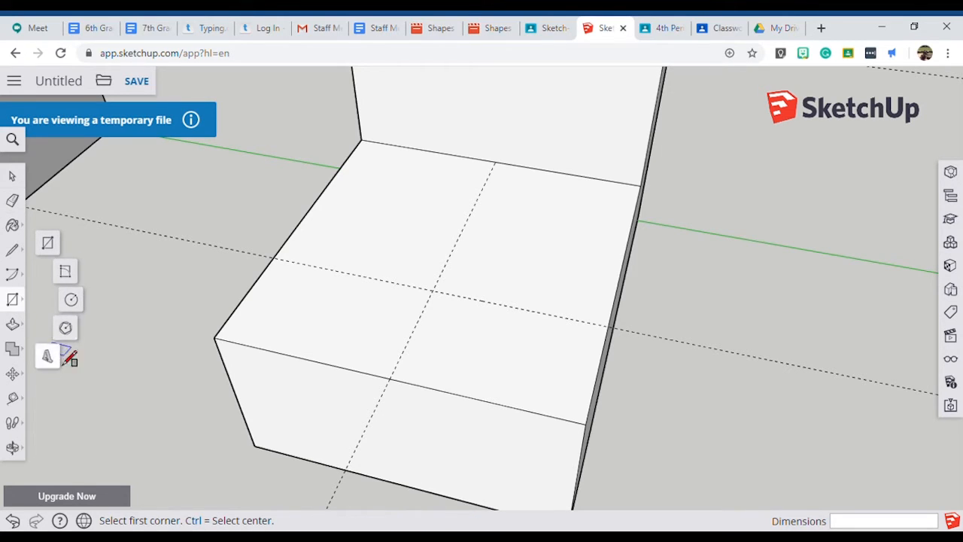
{"action": "left_click", "coordinate": [71, 301]}
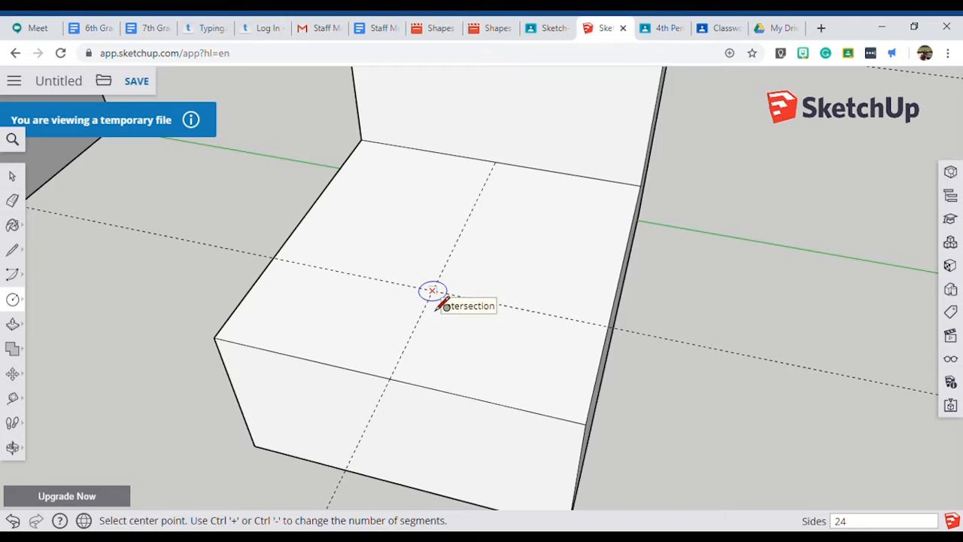
{"action": "left_click", "coordinate": [539, 30]}
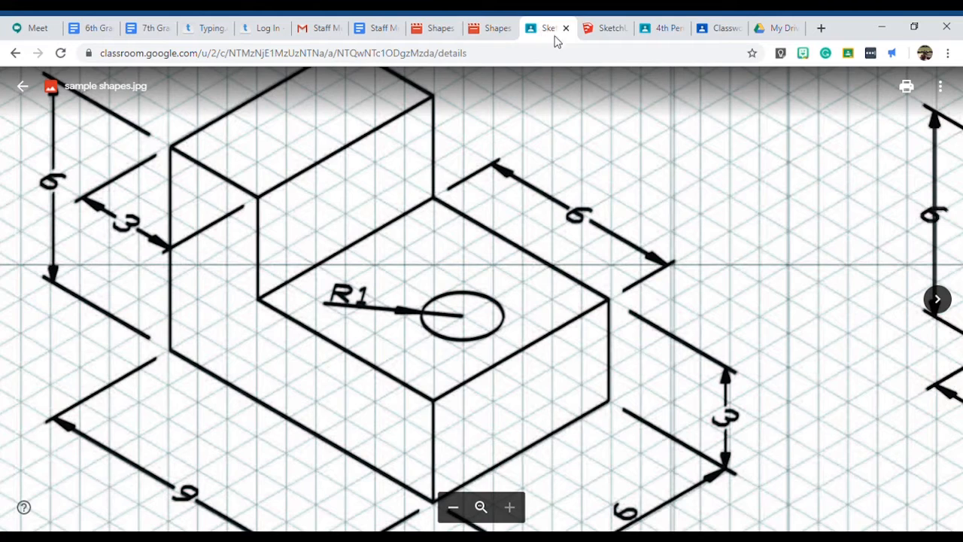
{"action": "left_click", "coordinate": [605, 30]}
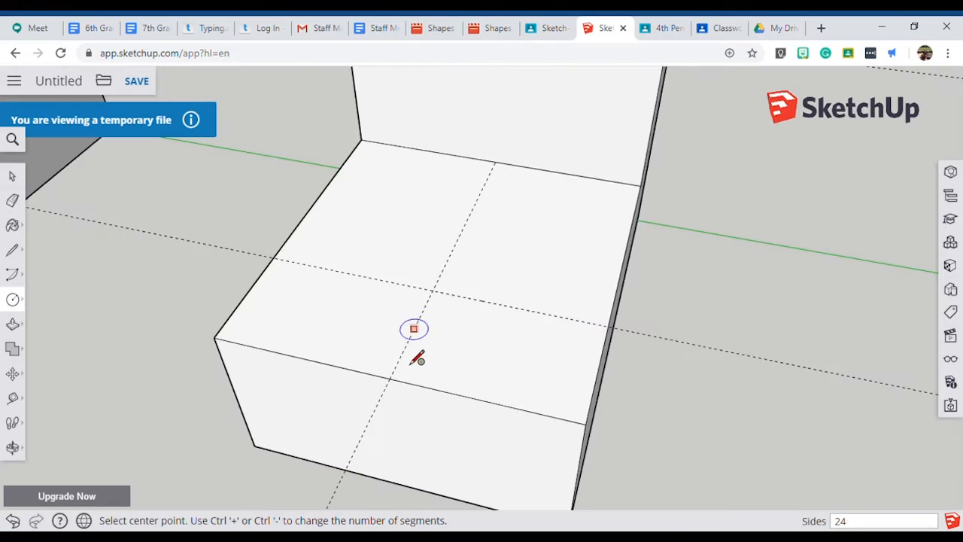
{"action": "left_click", "coordinate": [436, 295]}
{"action": "left_click", "coordinate": [524, 272]}
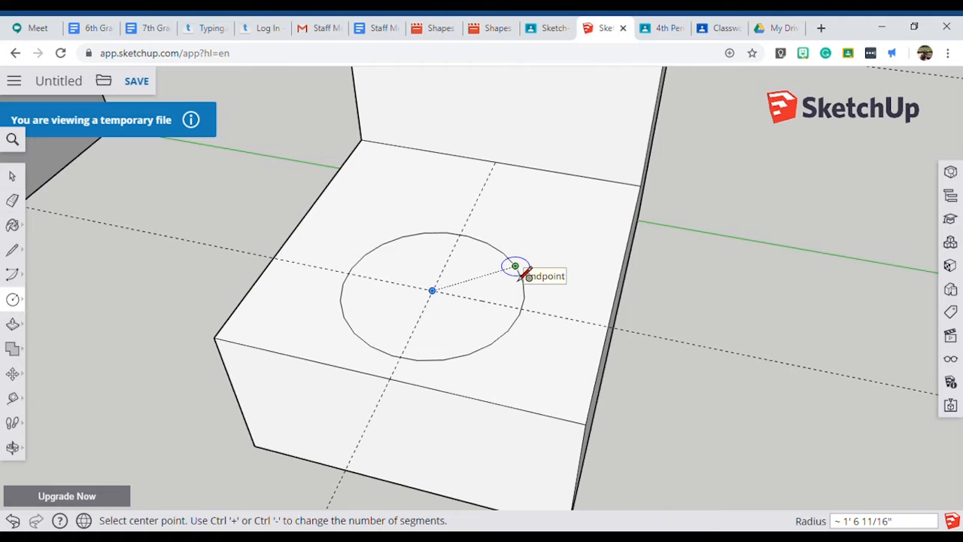
{"action": "key", "text": "Return"}
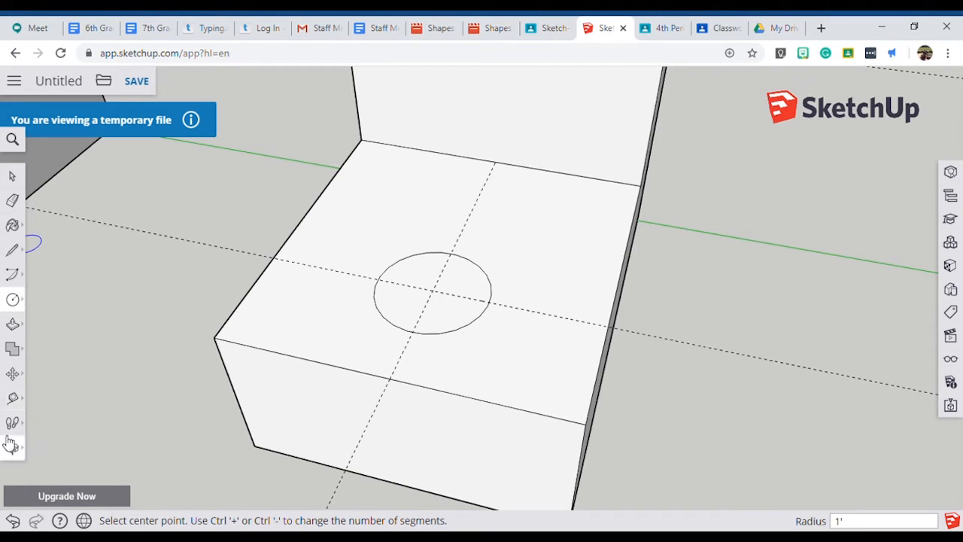
Erase the two guides that cross inside the circle.
{"action": "left_click", "coordinate": [15, 204]}
{"action": "left_click_drag", "start_coordinate": [447, 295], "coordinate": [438, 308]}
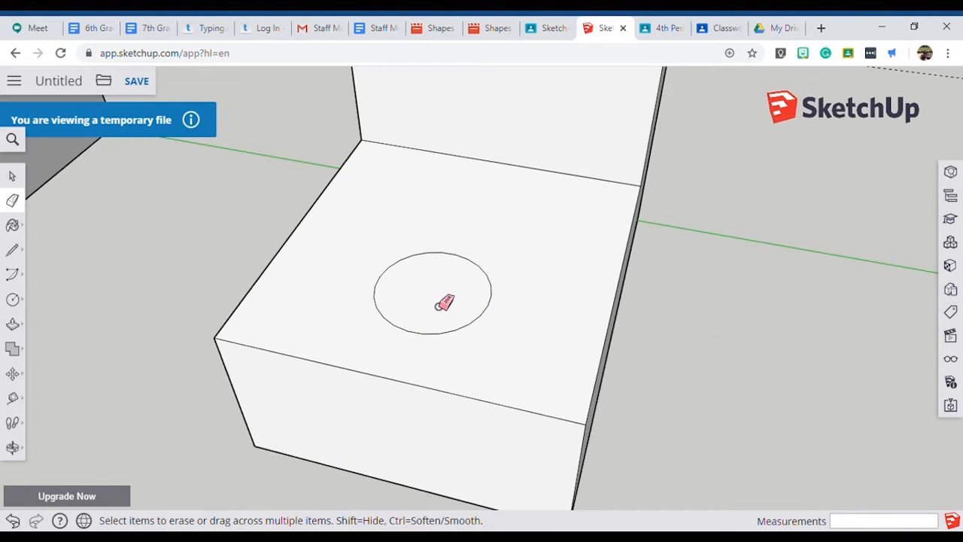
{"action": "scroll", "coordinate": [527, 320], "scroll_direction": "down", "scroll_amount": 1}
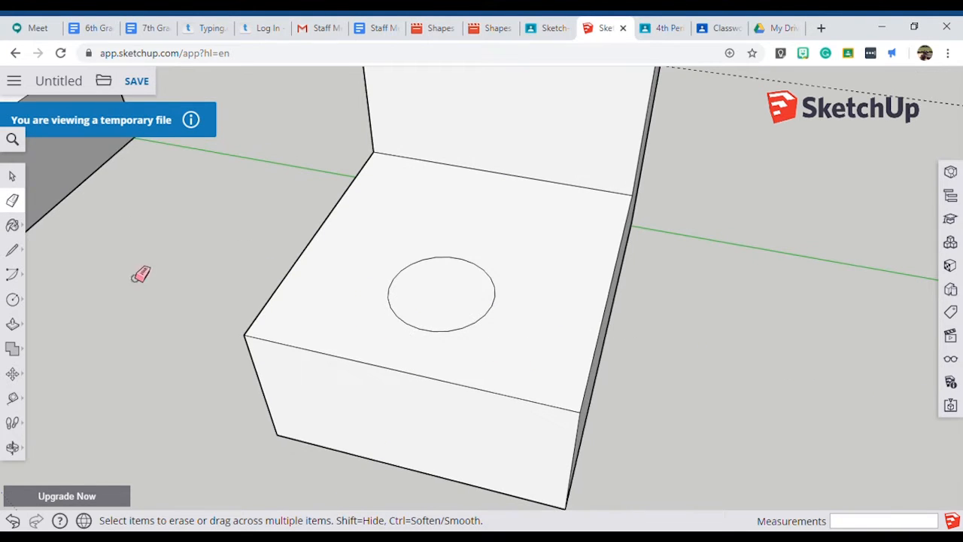
Push the circle down 3' to the block's bottom edge to cut a hole through the lower section.
{"action": "left_click", "coordinate": [14, 324]}
{"action": "middle_click_drag", "start_coordinate": [544, 316], "coordinate": [401, 389]}
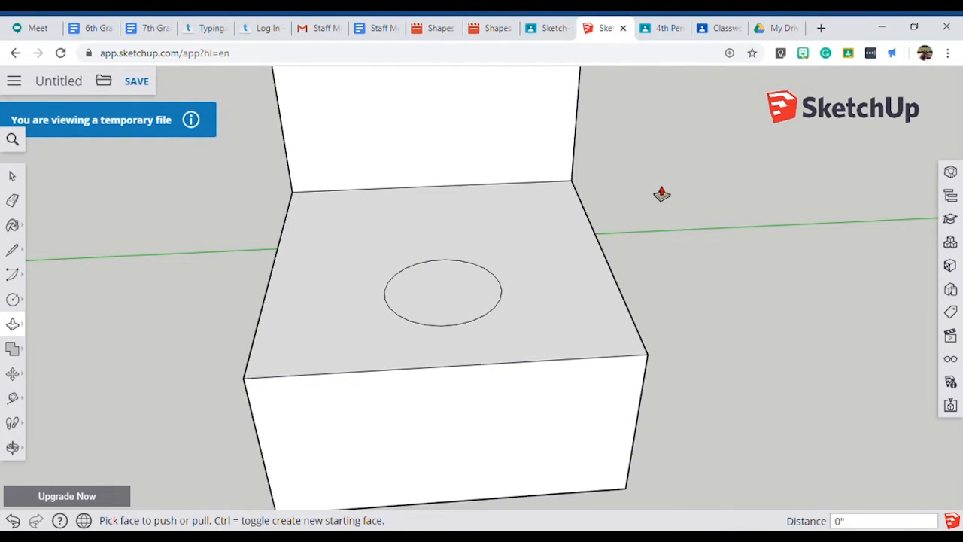
{"action": "scroll", "coordinate": [656, 192], "scroll_direction": "down", "scroll_amount": 2}
{"action": "left_click_drag", "start_coordinate": [497, 284], "coordinate": [422, 448]}
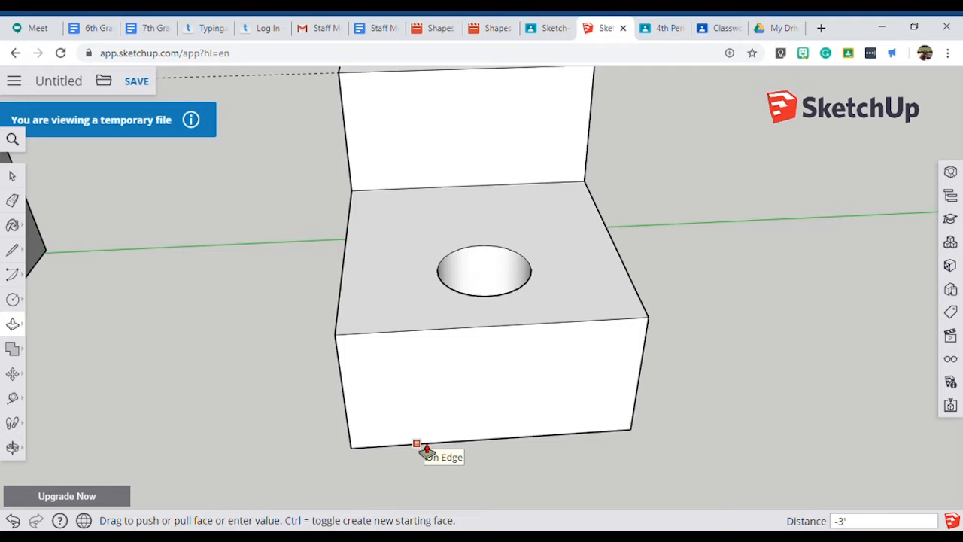
{"action": "left_click_drag", "start_coordinate": [426, 450], "coordinate": [426, 450]}
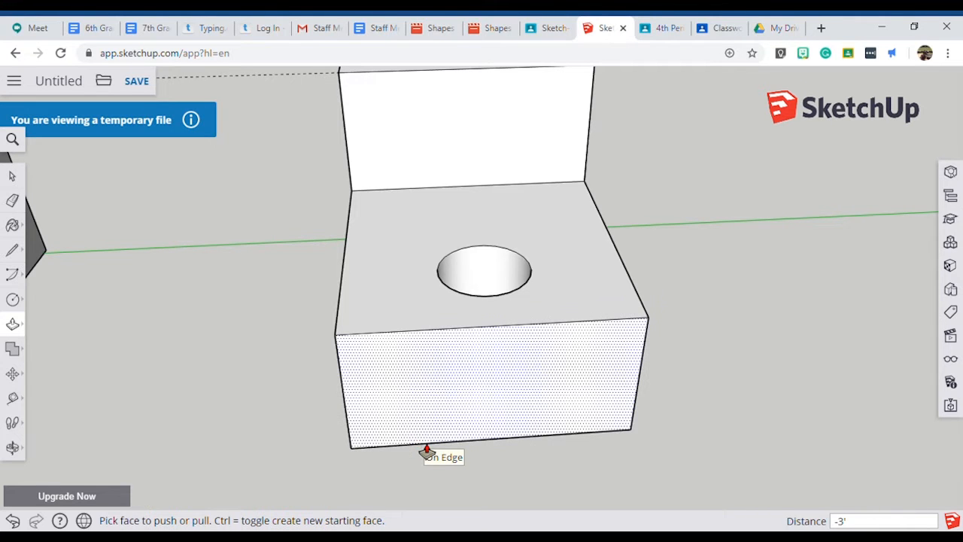
Check the hole from the block's underside and erase the remaining guide running past the tops of both blocks.
{"action": "middle_click_drag", "start_coordinate": [396, 185], "coordinate": [561, 25]}
{"action": "middle_click_drag", "start_coordinate": [420, 405], "coordinate": [636, 25]}
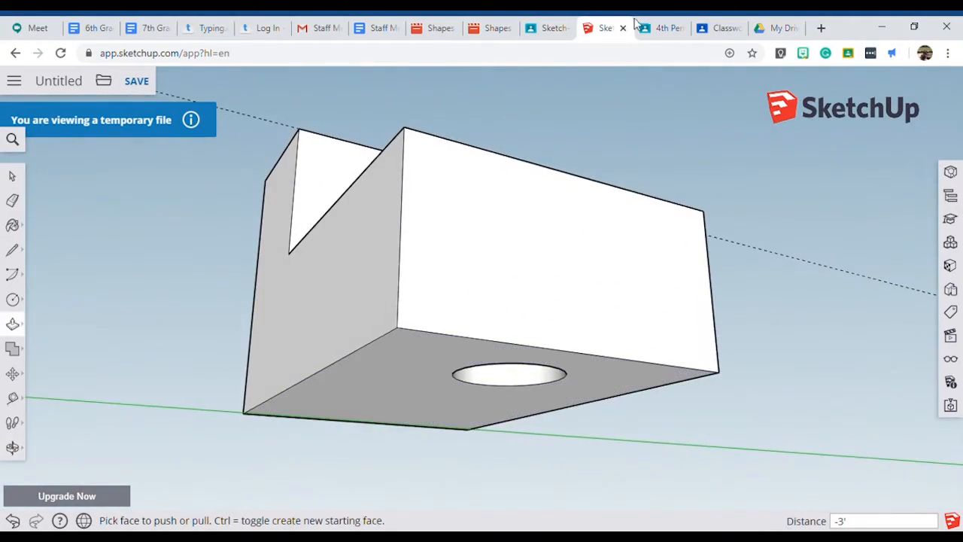
{"action": "middle_click_drag", "start_coordinate": [547, 152], "coordinate": [443, 339]}
{"action": "scroll", "coordinate": [387, 269], "scroll_direction": "down", "scroll_amount": 5}
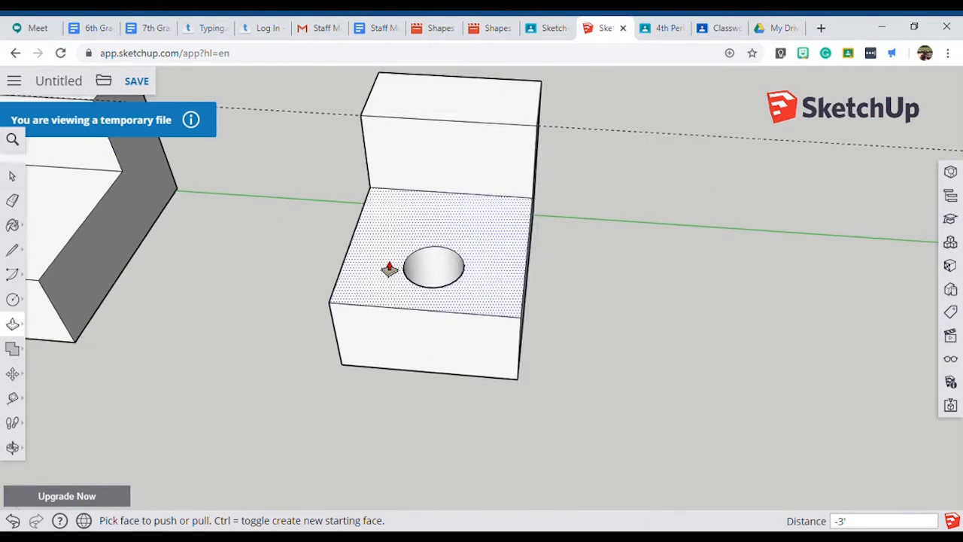
{"action": "middle_click_drag", "start_coordinate": [375, 269], "coordinate": [474, 250]}
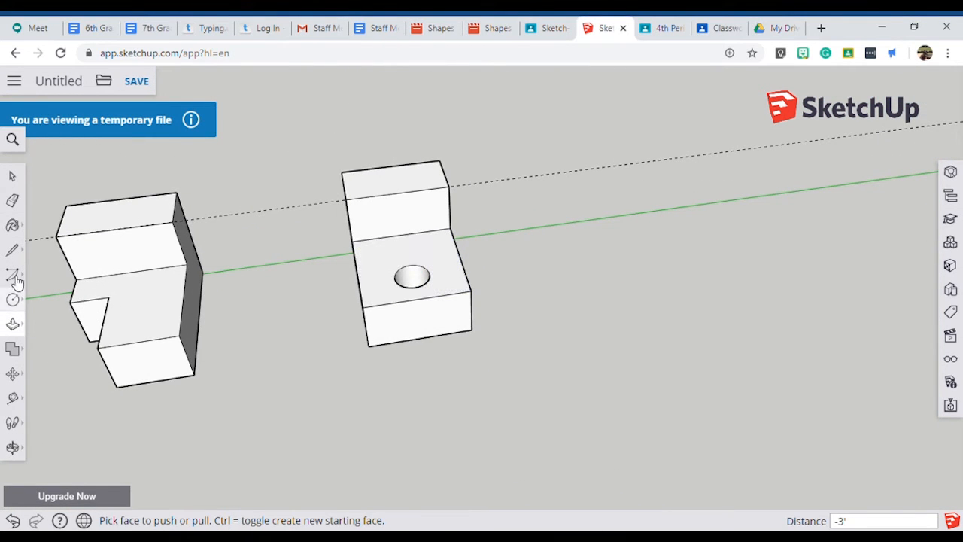
{"action": "left_click", "coordinate": [12, 200]}
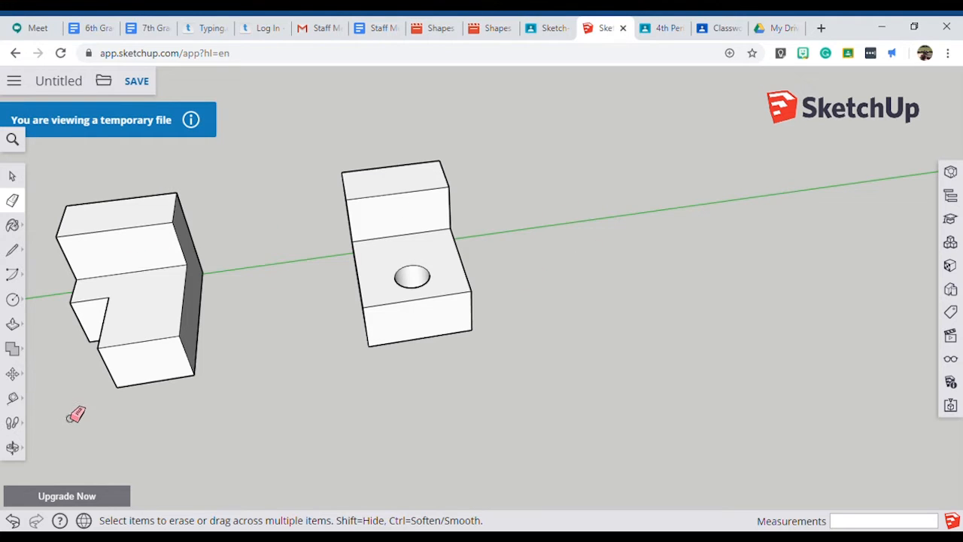
Switch to the sample shapes image in Classroom and examine the shape and dimensions of Figure 4.
{"action": "left_click", "coordinate": [544, 30]}
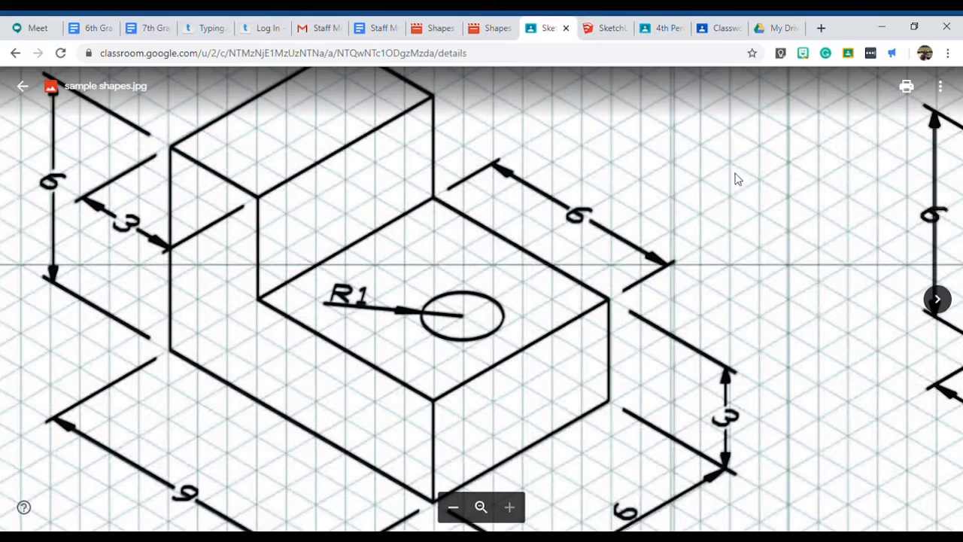
{"action": "scroll", "coordinate": [376, 329], "scroll_direction": "down", "scroll_amount": 8}
{"action": "scroll", "coordinate": [602, 379], "scroll_direction": "up", "scroll_amount": 5}
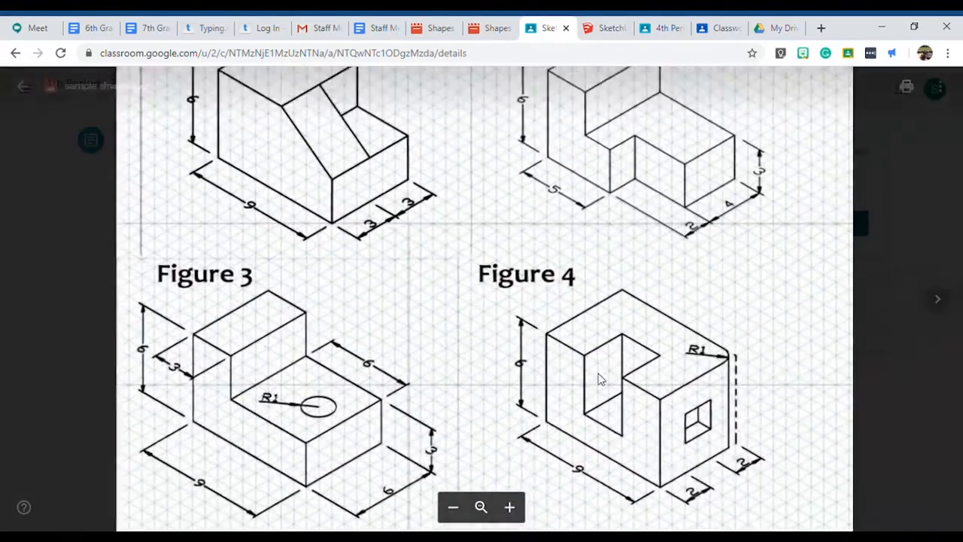
{"action": "scroll", "coordinate": [366, 222], "scroll_direction": "down", "scroll_amount": 4}
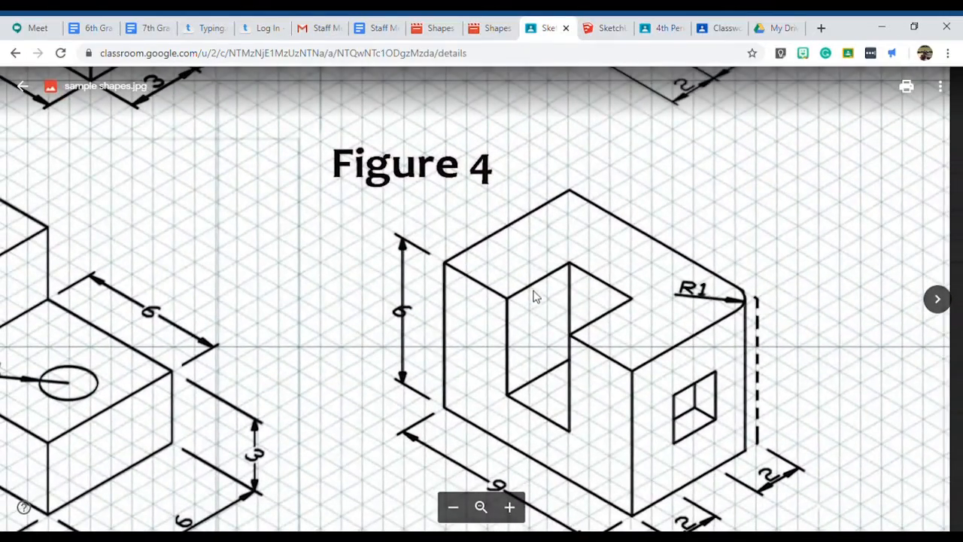
{"action": "scroll", "coordinate": [581, 295], "scroll_direction": "down", "scroll_amount": 1}
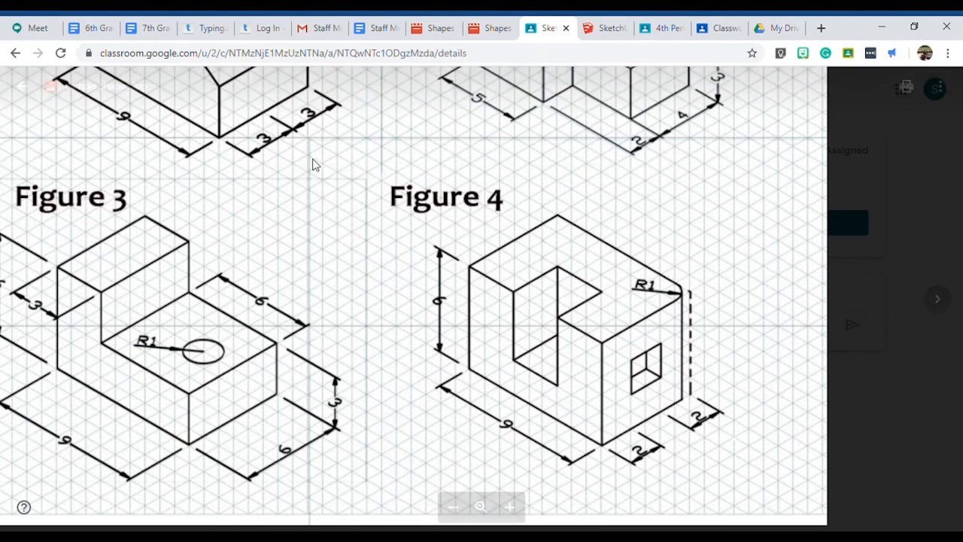
Switch to SketchUp and draw a 9' by 6' rectangle from the green axis, on the open ground beside the stepped block.
{"action": "left_click", "coordinate": [607, 30]}
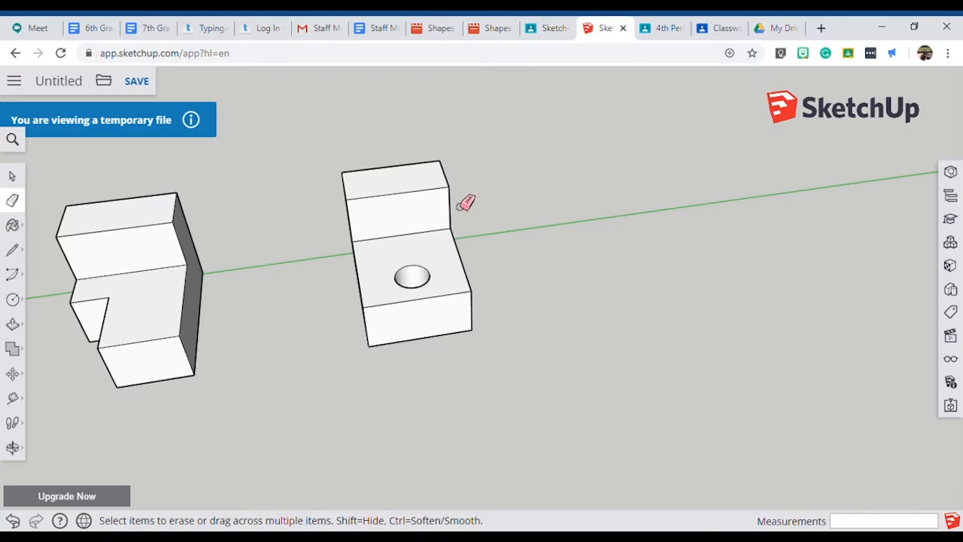
{"action": "left_click", "coordinate": [13, 300]}
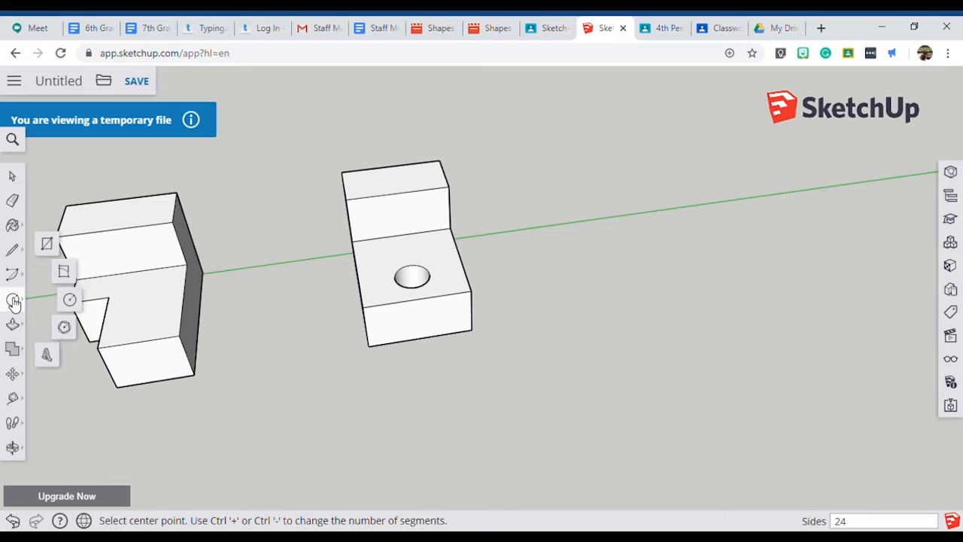
{"action": "left_click", "coordinate": [48, 243]}
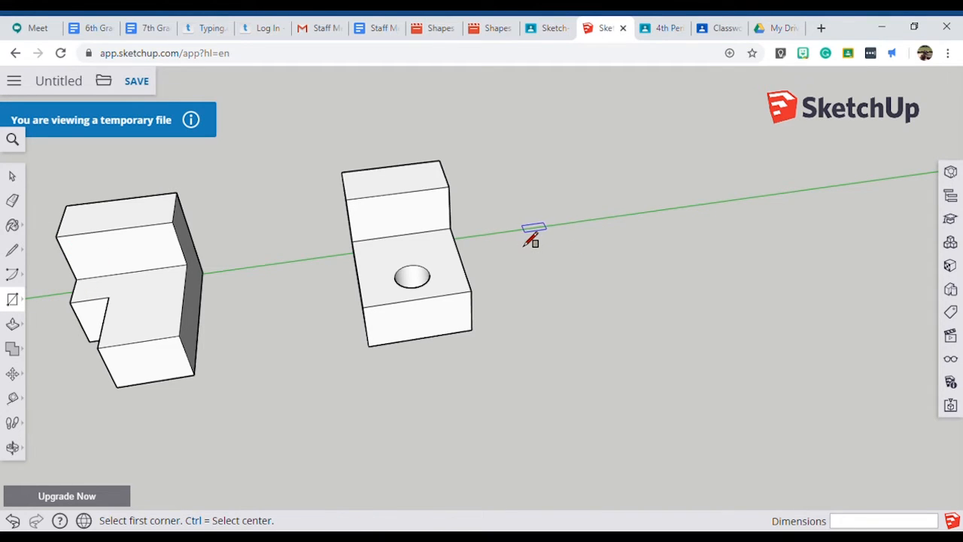
{"action": "left_click", "coordinate": [524, 227]}
{"action": "left_click", "coordinate": [672, 318]}
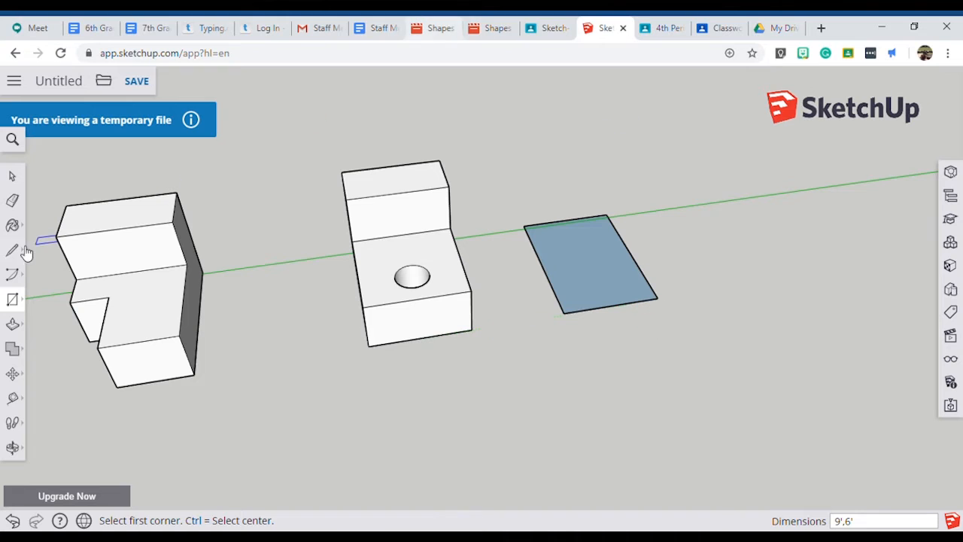
Pull the new rectangle up 6' to match the top of the neighbouring stepped block.
{"action": "left_click", "coordinate": [12, 323]}
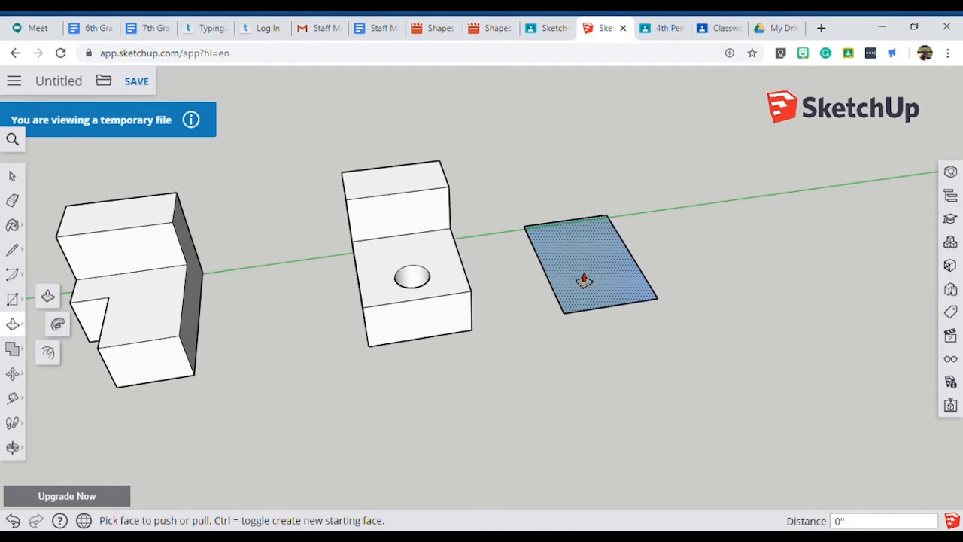
{"action": "left_click", "coordinate": [584, 280]}
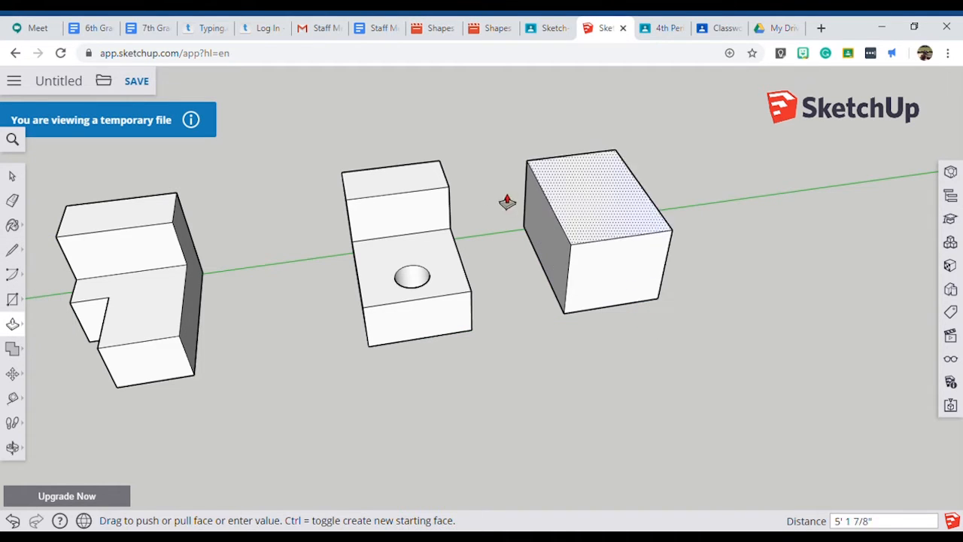
{"action": "left_click", "coordinate": [419, 197]}
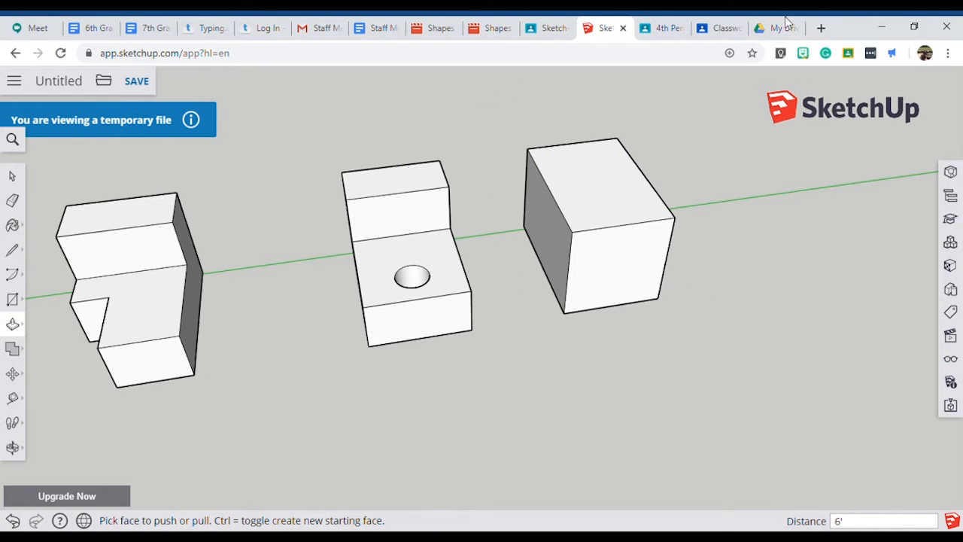
Examine Figure 4's side notch, square opening and R1 corner in the Classroom image, and return to the new block's long side in SketchUp.
{"action": "left_click", "coordinate": [548, 30]}
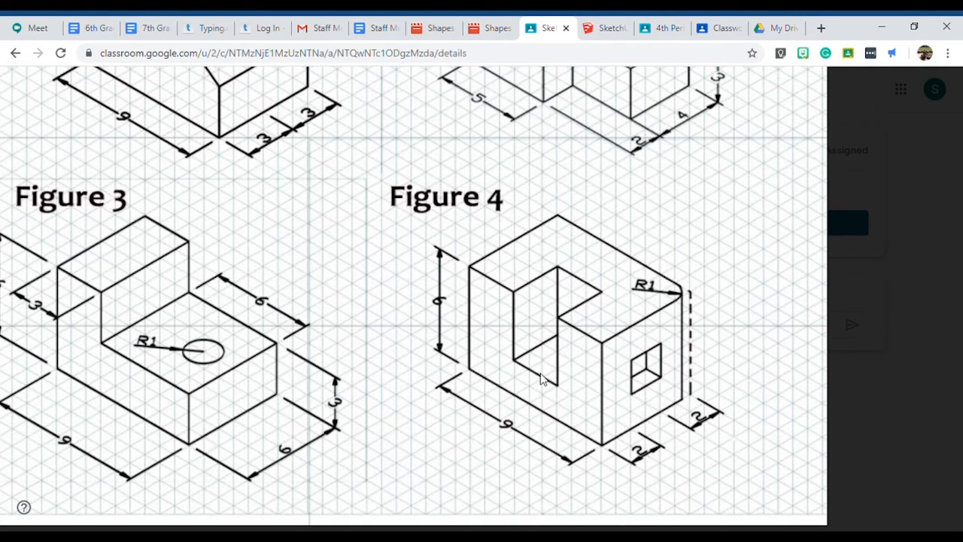
{"action": "scroll", "coordinate": [544, 378], "scroll_direction": "up", "scroll_amount": 4}
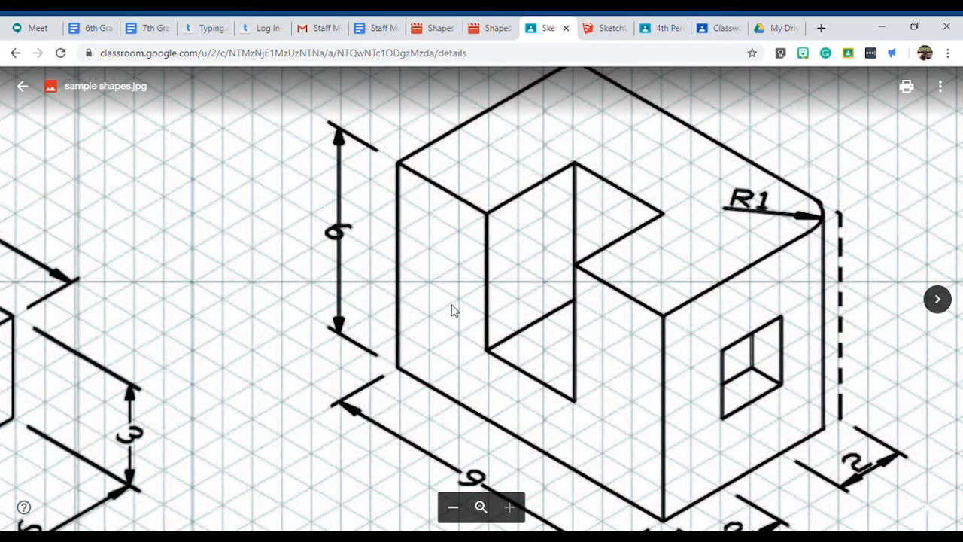
{"action": "left_click", "coordinate": [602, 30]}
{"action": "scroll", "coordinate": [518, 238], "scroll_direction": "up", "scroll_amount": 3}
{"action": "mouse_move", "coordinate": [522, 221]}
{"action": "middle_mouse_down"}
{"action": "mouse_move", "coordinate": [654, 194]}
{"action": "mouse_move", "coordinate": [808, 181]}
{"action": "middle_mouse_up"}
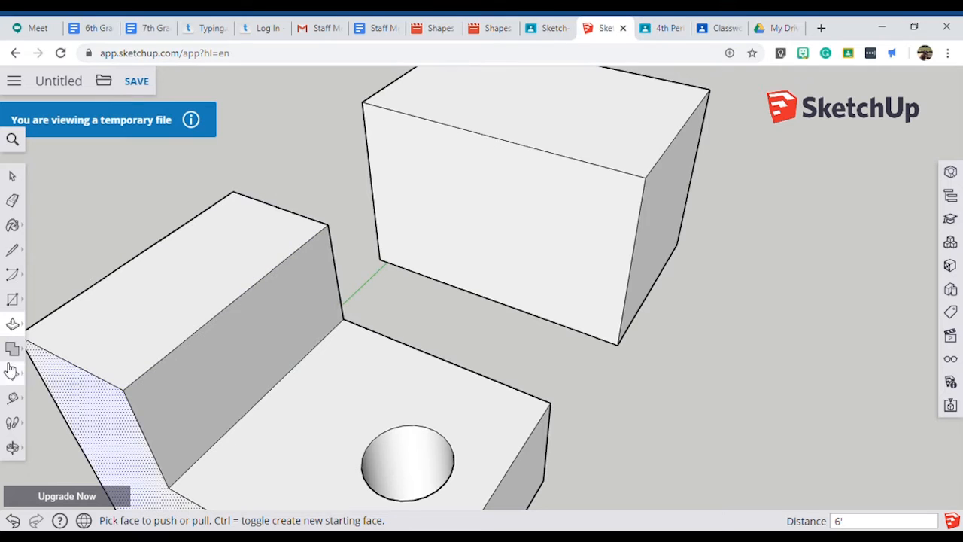
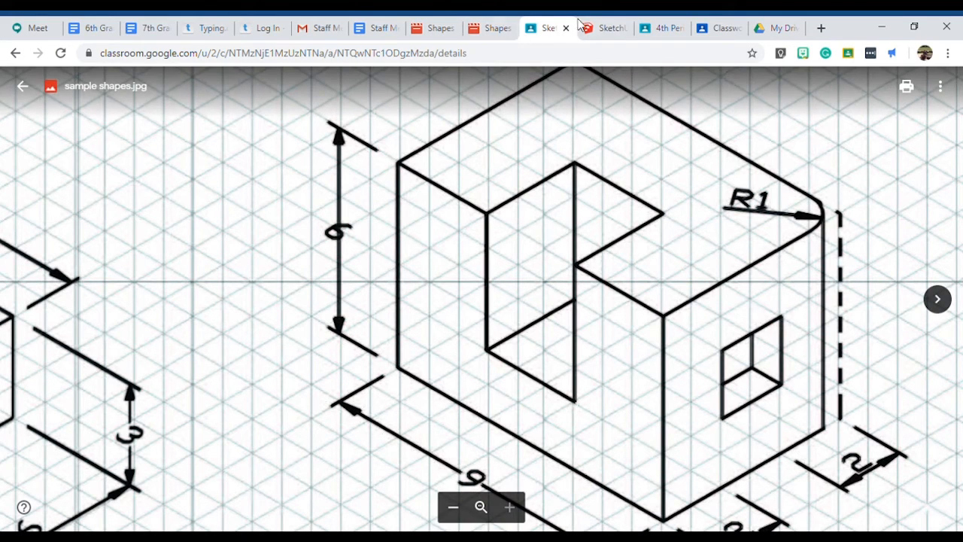
Switch to SketchUp and push the marked notch area 3' into the block's long side.
{"action": "left_click", "coordinate": [597, 36]}
{"action": "left_click_drag", "start_coordinate": [516, 196], "coordinate": [556, 161]}
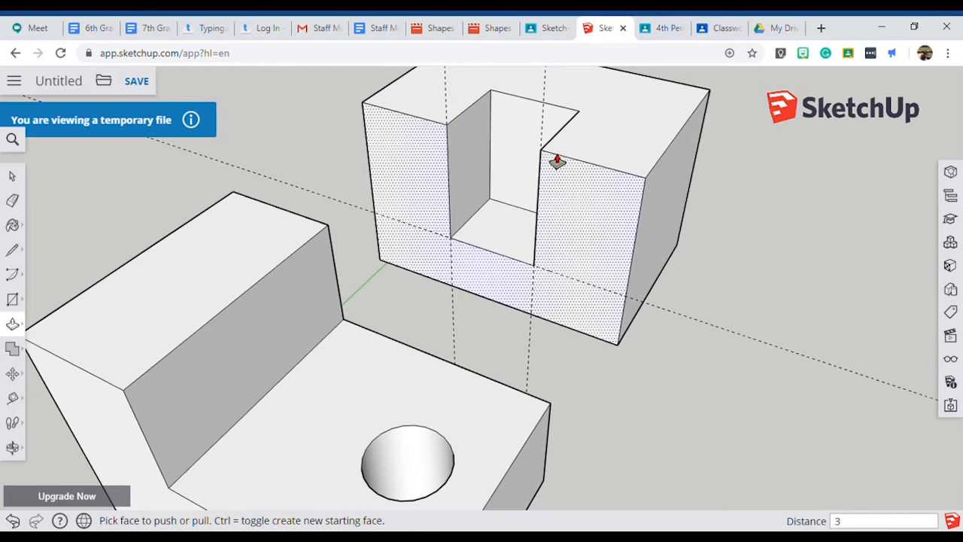
{"action": "left_click", "coordinate": [557, 160]}
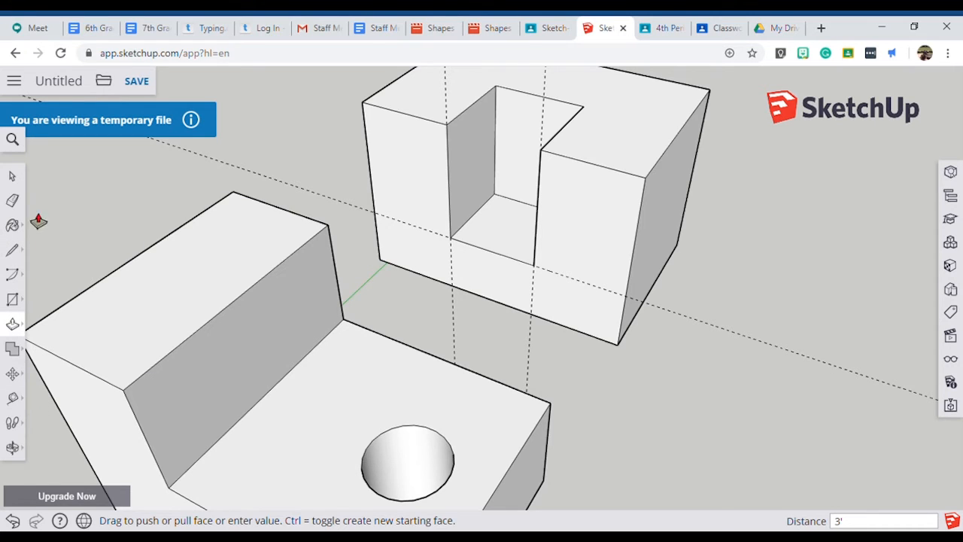
Erase the guide lines left around the notch and bring the block's plain end face into view.
{"action": "left_click", "coordinate": [12, 201]}
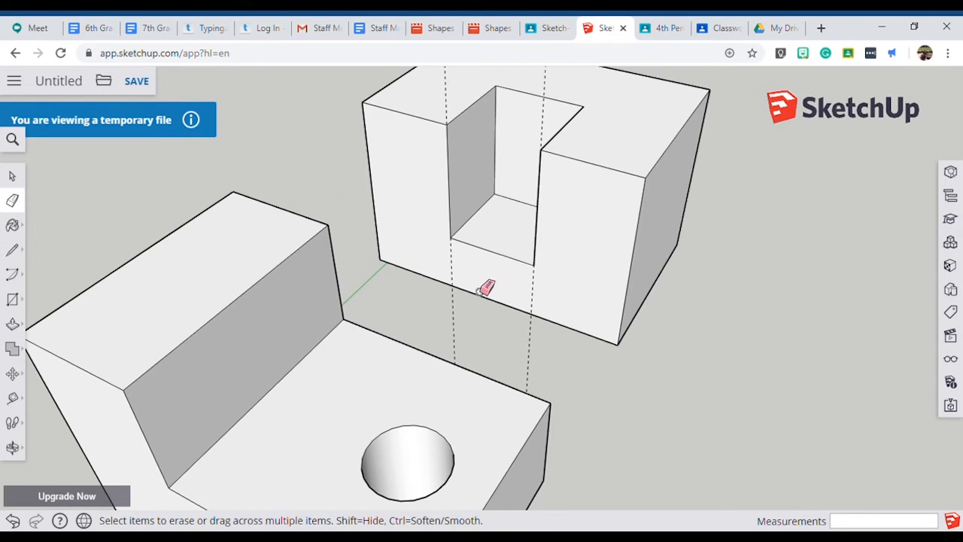
{"action": "scroll", "coordinate": [532, 316], "scroll_direction": "down", "scroll_amount": 3}
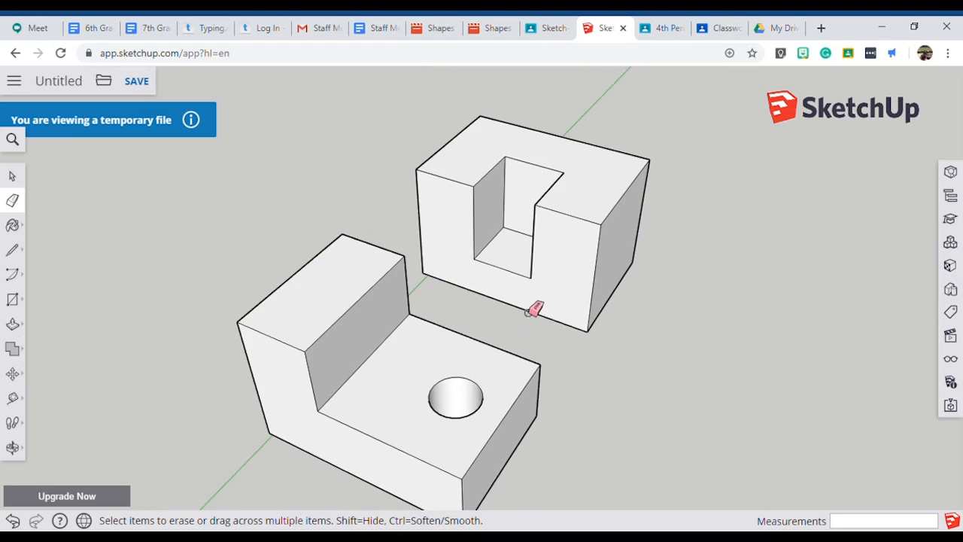
{"action": "middle_click_drag", "start_coordinate": [574, 290], "coordinate": [403, 63]}
Check Figure 4's square opening in the Classroom image, and in SketchUp place a guide 2' in from the end face's vertical edge nearest the notch.
{"action": "left_click", "coordinate": [544, 32]}
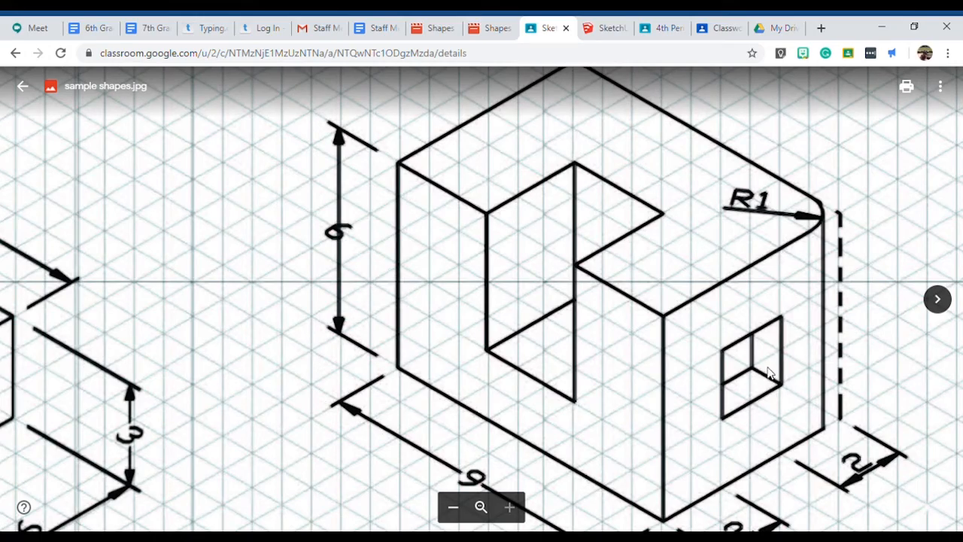
{"action": "scroll", "coordinate": [766, 340], "scroll_direction": "down", "scroll_amount": 5, "text": "ctrl"}
{"action": "scroll", "coordinate": [723, 399], "scroll_direction": "up", "scroll_amount": 5, "text": "ctrl"}
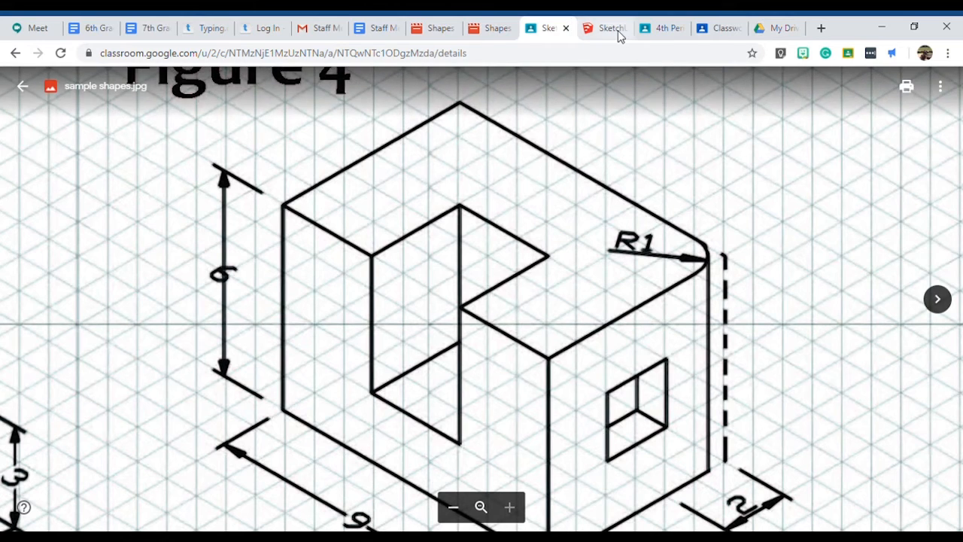
{"action": "left_click", "coordinate": [612, 29]}
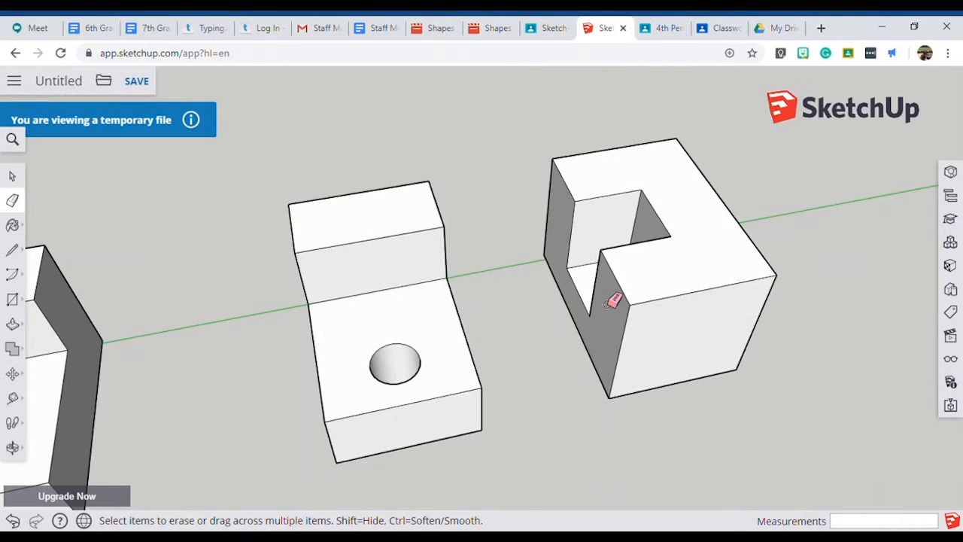
{"action": "left_click", "coordinate": [14, 399]}
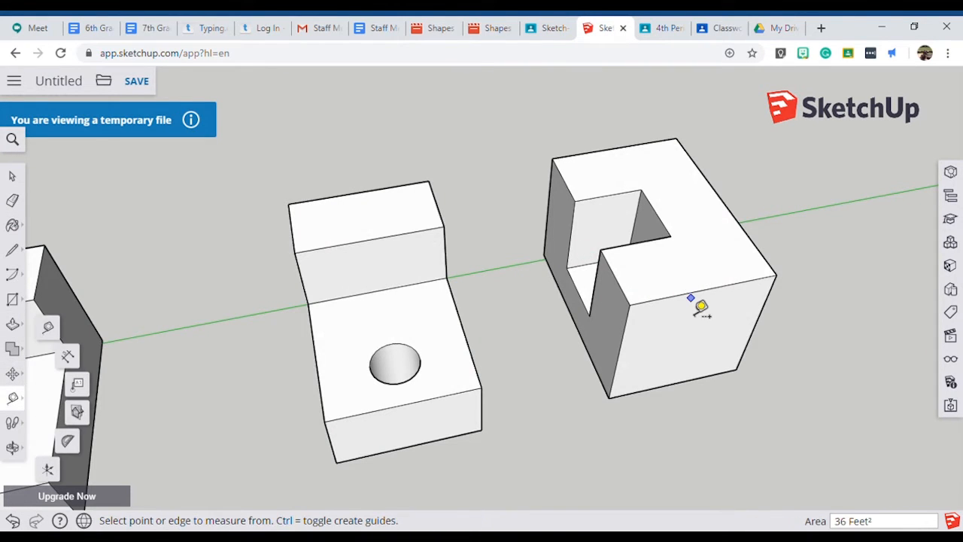
{"action": "scroll", "coordinate": [700, 307], "scroll_direction": "up", "scroll_amount": 4}
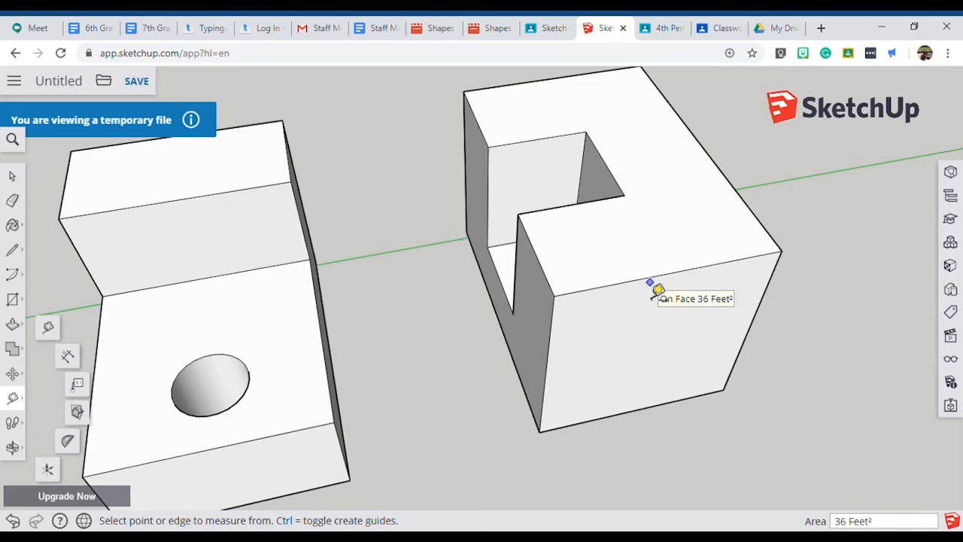
{"action": "left_click", "coordinate": [549, 336]}
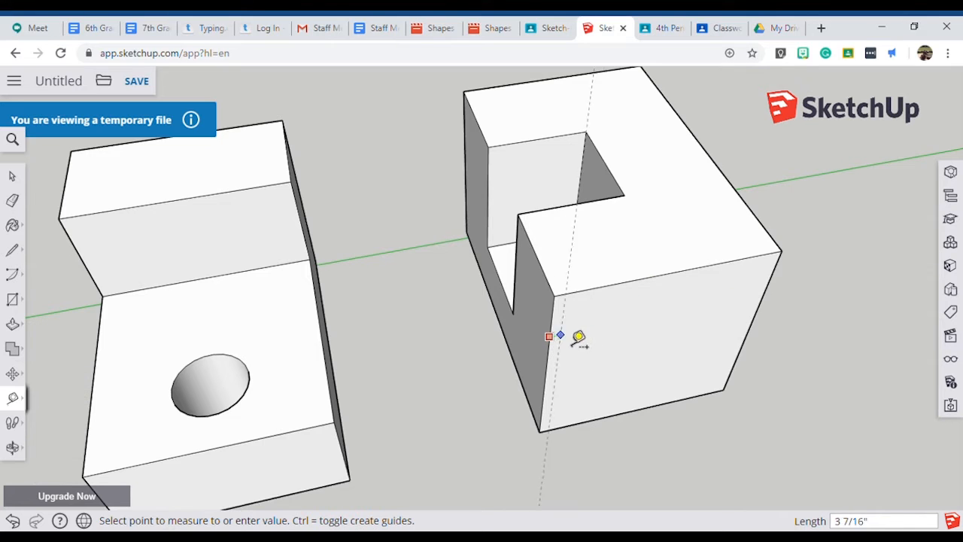
{"action": "left_click", "coordinate": [633, 325]}
{"action": "type", "text": "2"}
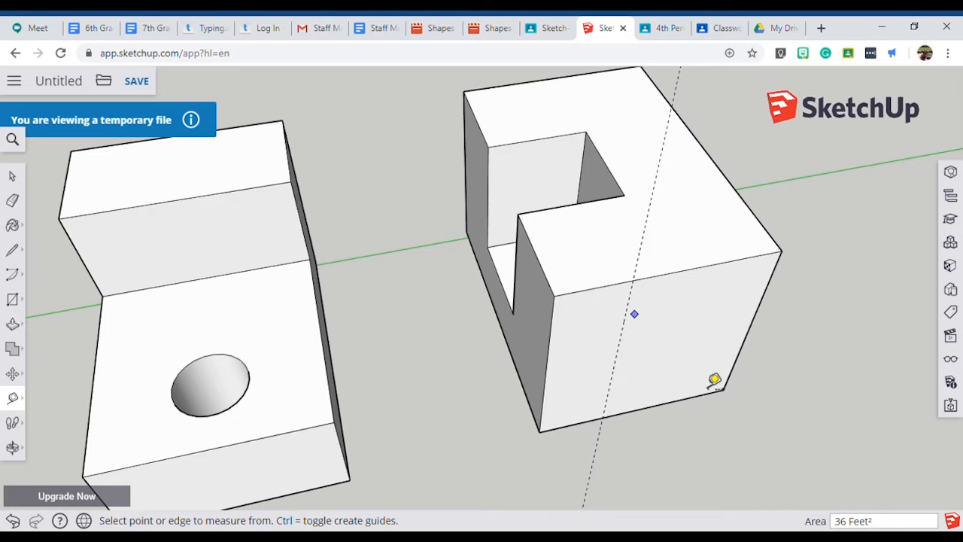
Place three more guides on the end face, each 2' in from its top edge, far vertical edge and bottom edge.
{"action": "scroll", "coordinate": [693, 319], "scroll_direction": "up", "scroll_amount": 3}
{"action": "middle_click_drag", "start_coordinate": [692, 318], "coordinate": [673, 217]}
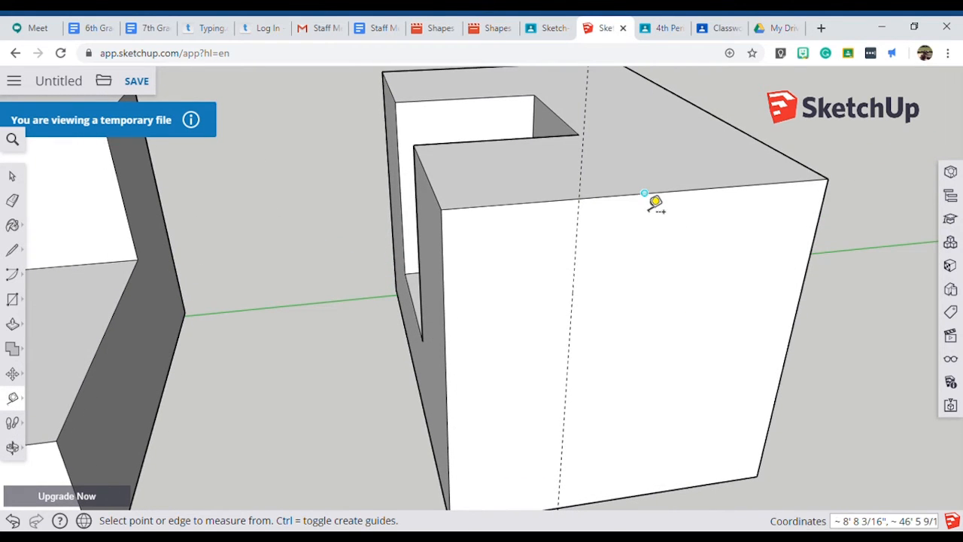
{"action": "left_click", "coordinate": [644, 193]}
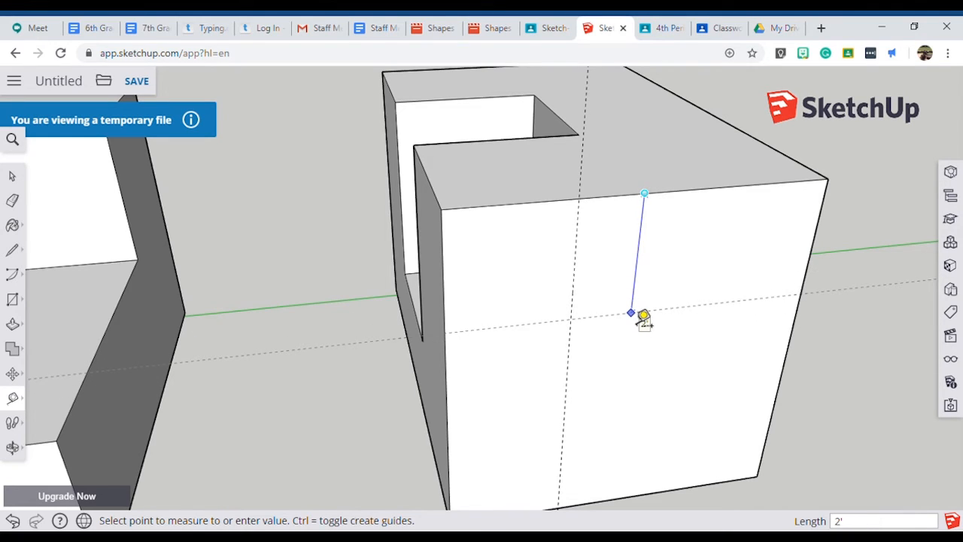
{"action": "left_click", "coordinate": [633, 312]}
{"action": "left_click", "coordinate": [788, 345]}
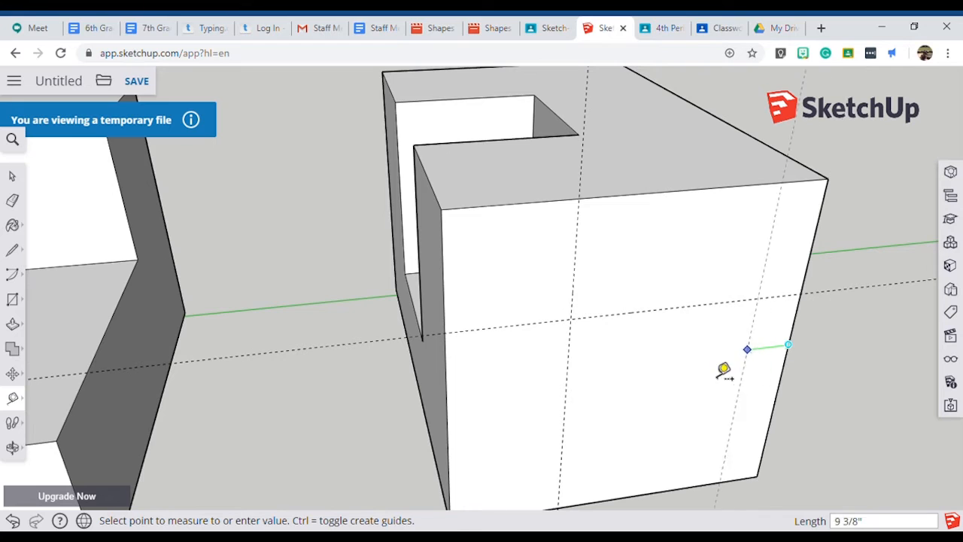
{"action": "left_click", "coordinate": [694, 364]}
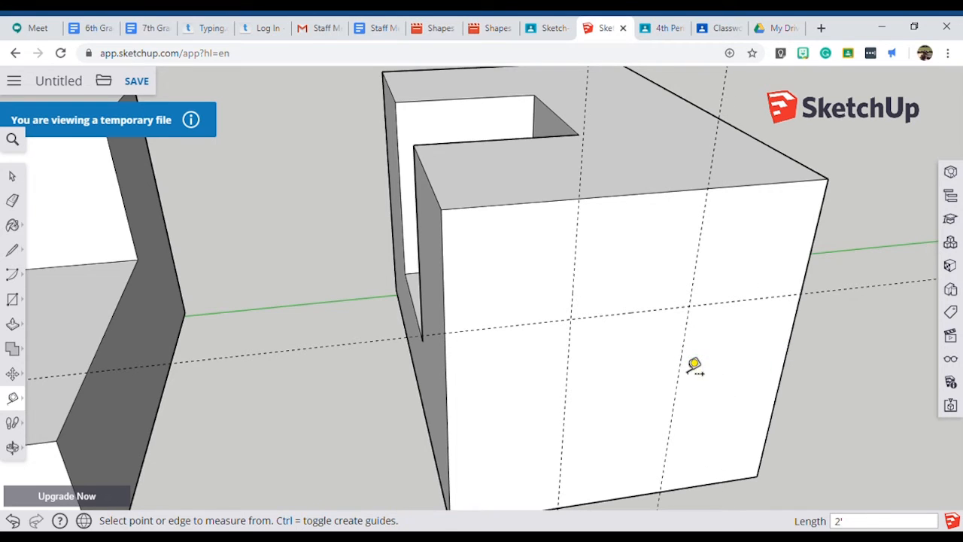
{"action": "left_click", "coordinate": [637, 496]}
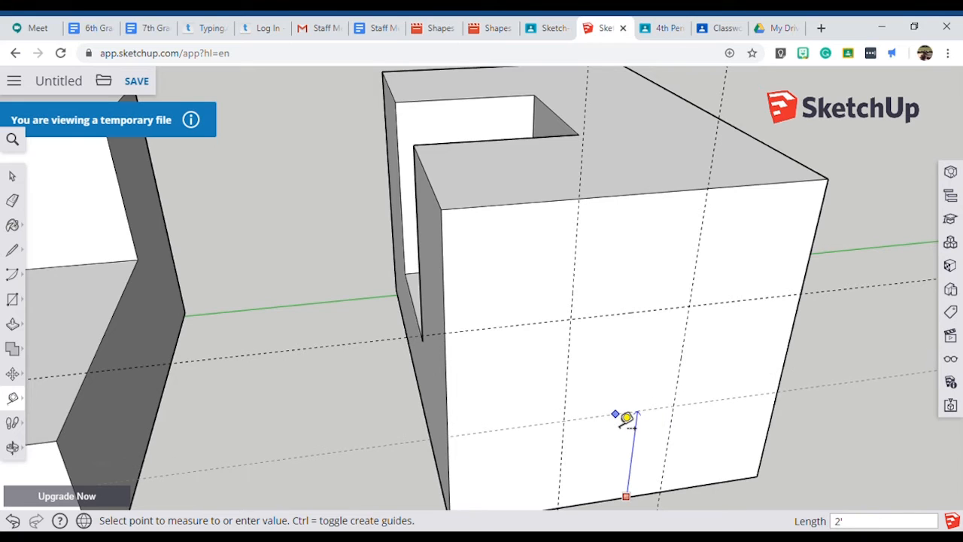
{"action": "left_click", "coordinate": [627, 420]}
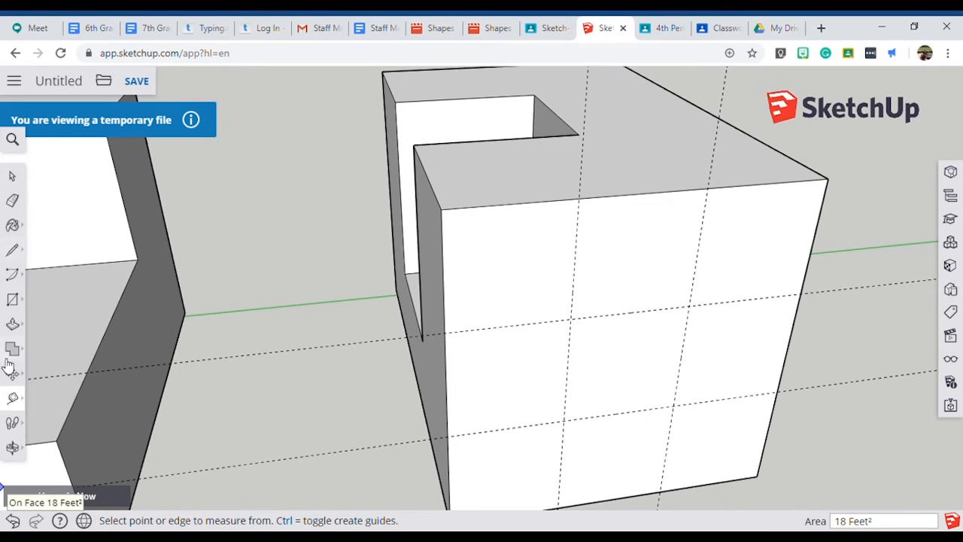
Outline the central 2' by 2' square on the end face with lines between the guide intersections.
{"action": "left_click", "coordinate": [14, 251]}
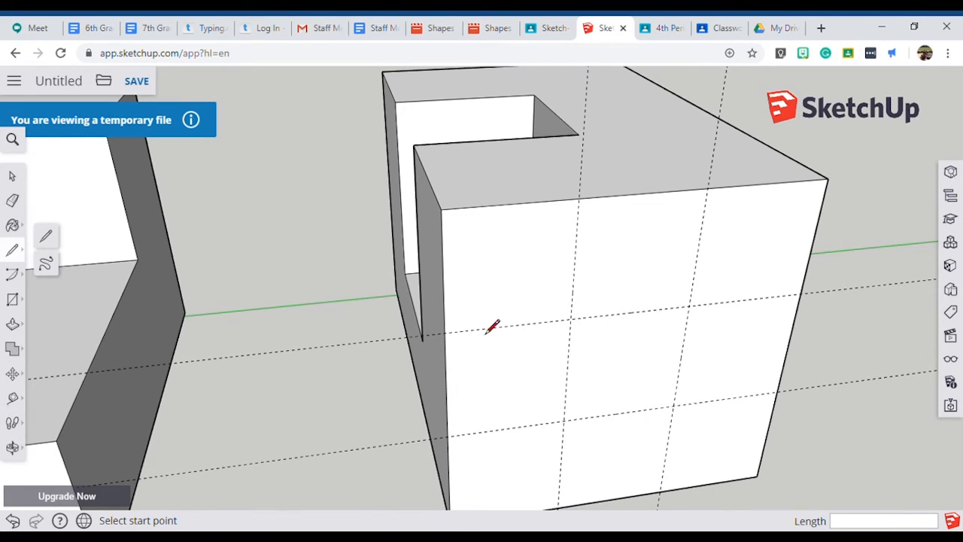
{"action": "left_click", "coordinate": [571, 321]}
{"action": "left_click", "coordinate": [563, 421]}
{"action": "left_click", "coordinate": [674, 406]}
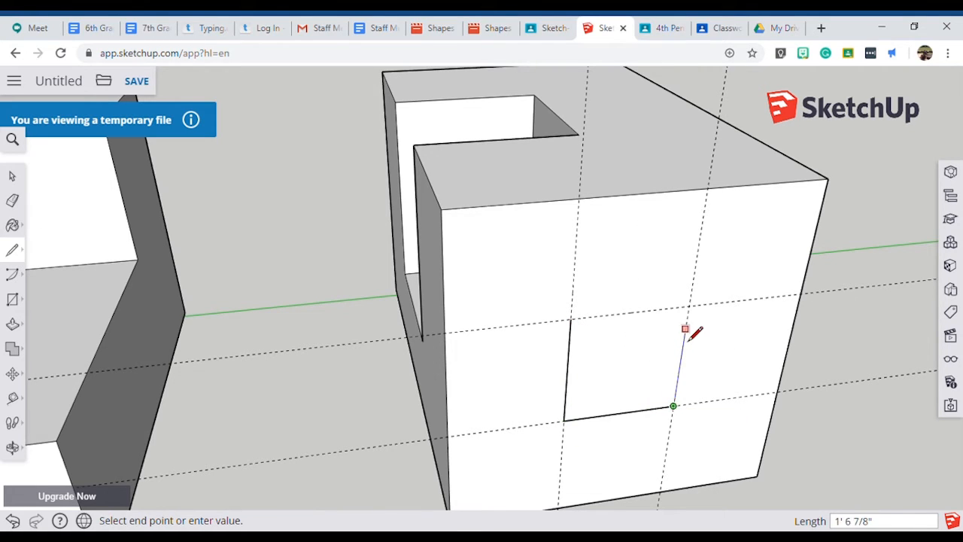
{"action": "left_click", "coordinate": [688, 308]}
{"action": "left_click", "coordinate": [577, 336]}
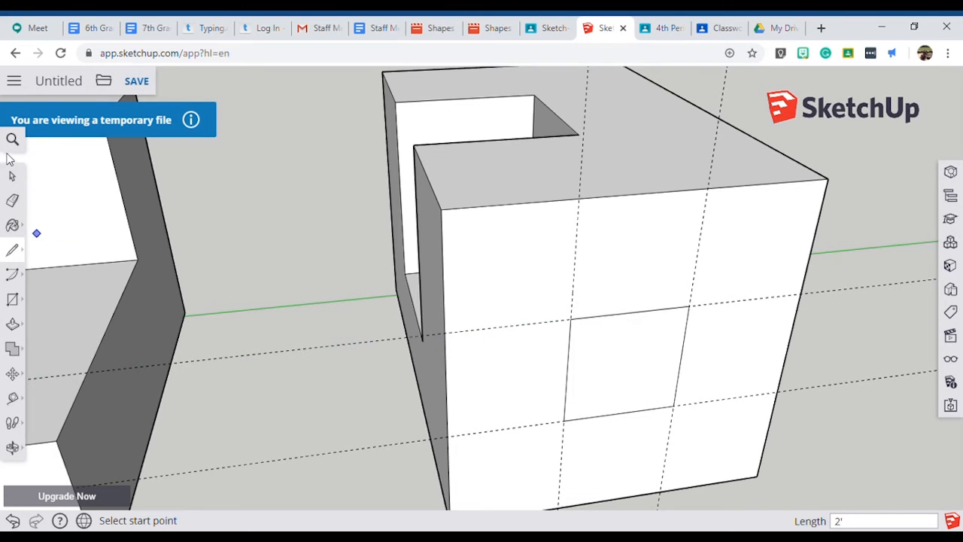
Push the central square 1' into the end face to form the opening.
{"action": "left_click", "coordinate": [12, 323]}
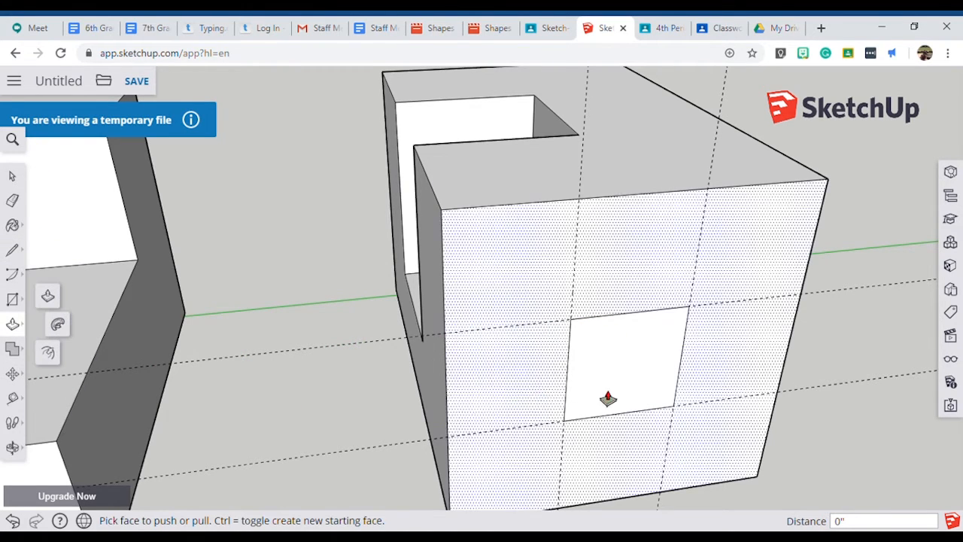
{"action": "left_click", "coordinate": [630, 385]}
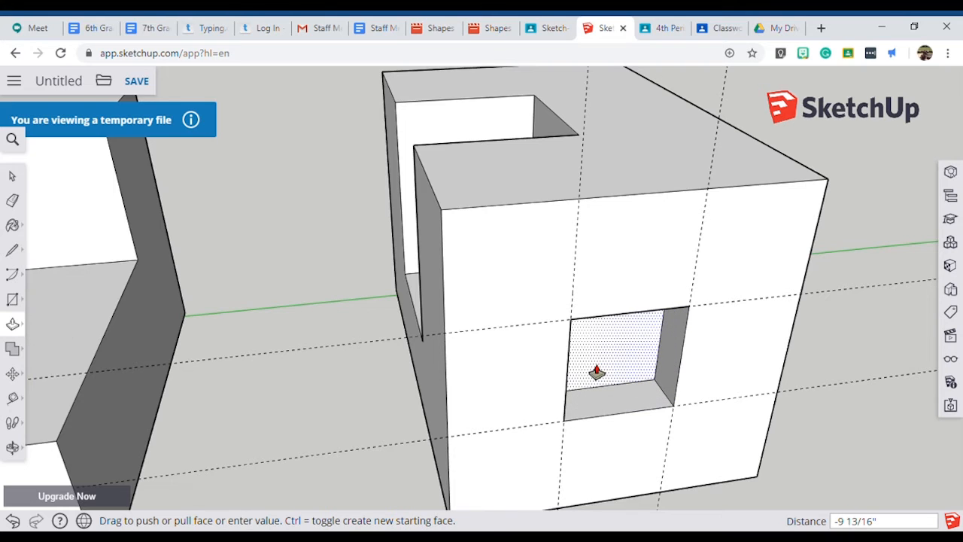
{"action": "left_click", "coordinate": [594, 369]}
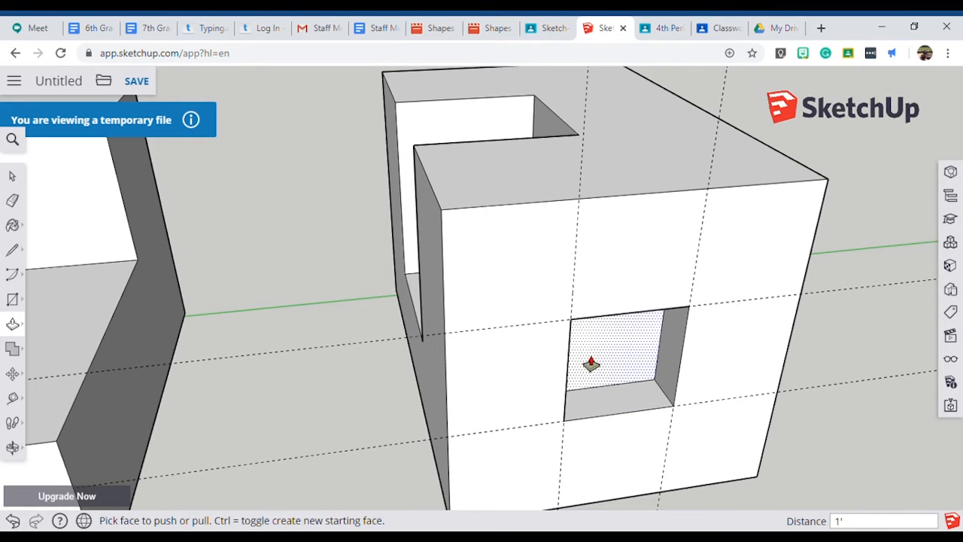
{"action": "left_click", "coordinate": [591, 364]}
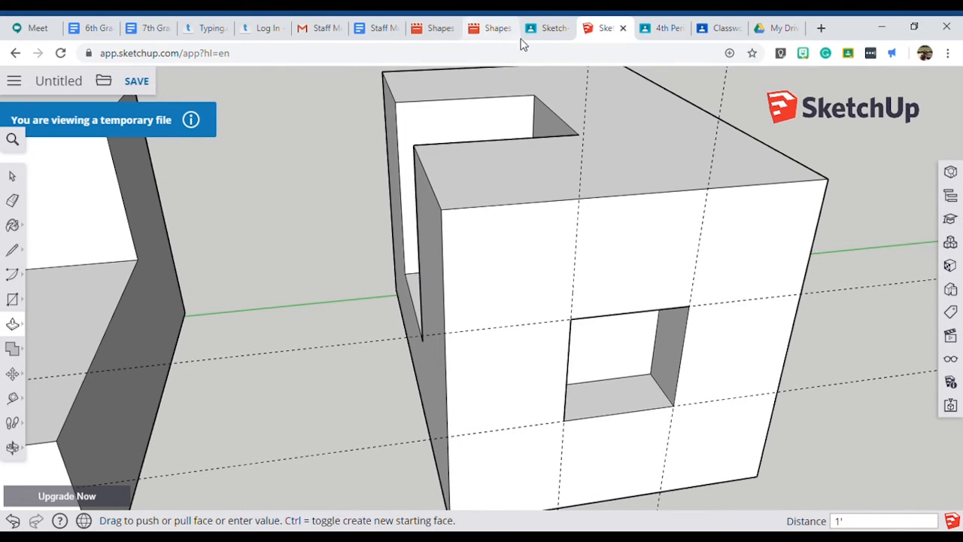
Examine the square opening and R1 rounded corner of Figure 4 in the Classroom image, and return to the block in SketchUp.
{"action": "left_click", "coordinate": [551, 28]}
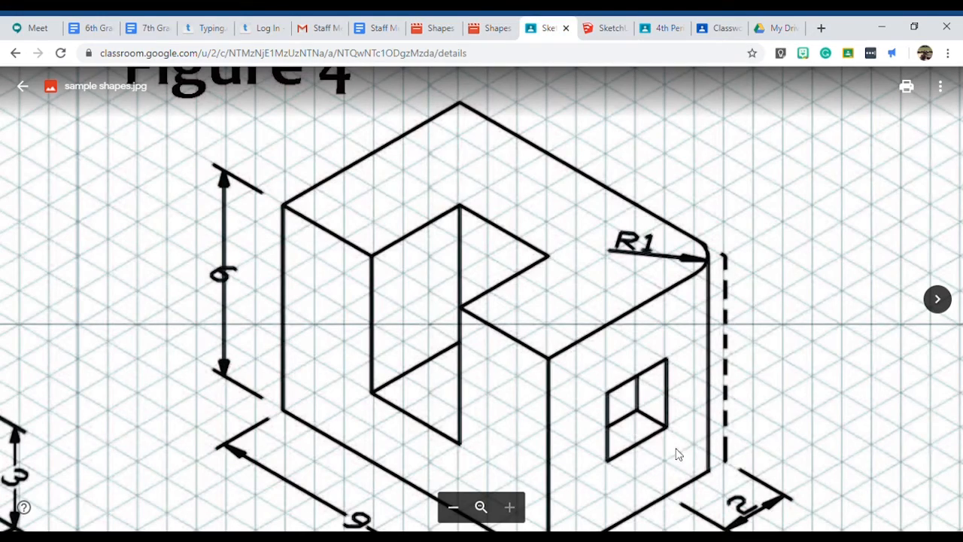
{"action": "scroll", "coordinate": [669, 245], "scroll_direction": "down", "scroll_amount": 3}
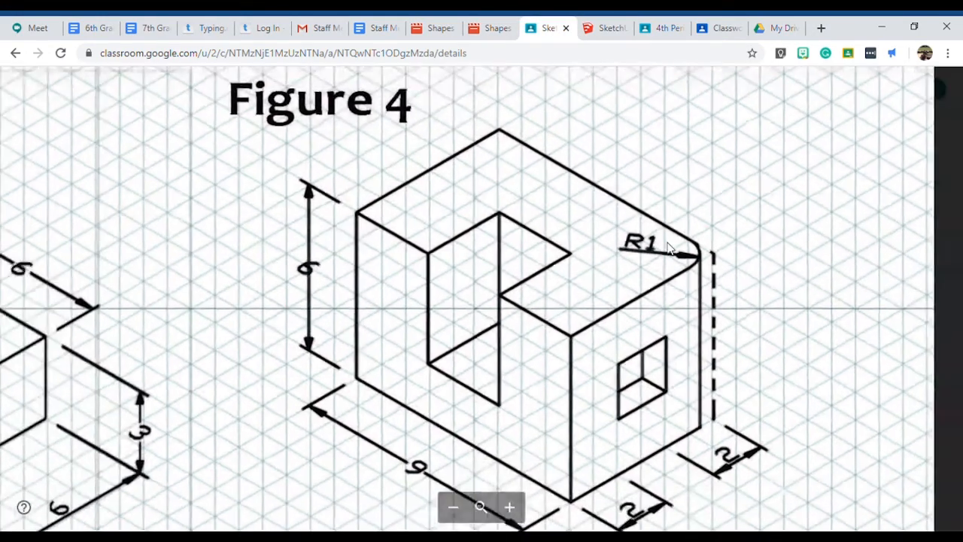
{"action": "scroll", "coordinate": [715, 259], "scroll_direction": "up", "scroll_amount": 3}
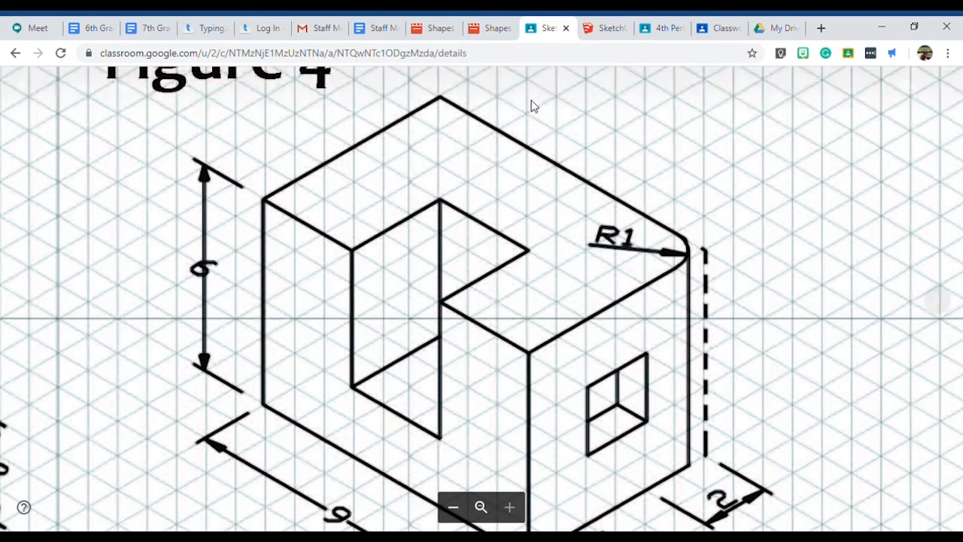
{"action": "left_click", "coordinate": [604, 29]}
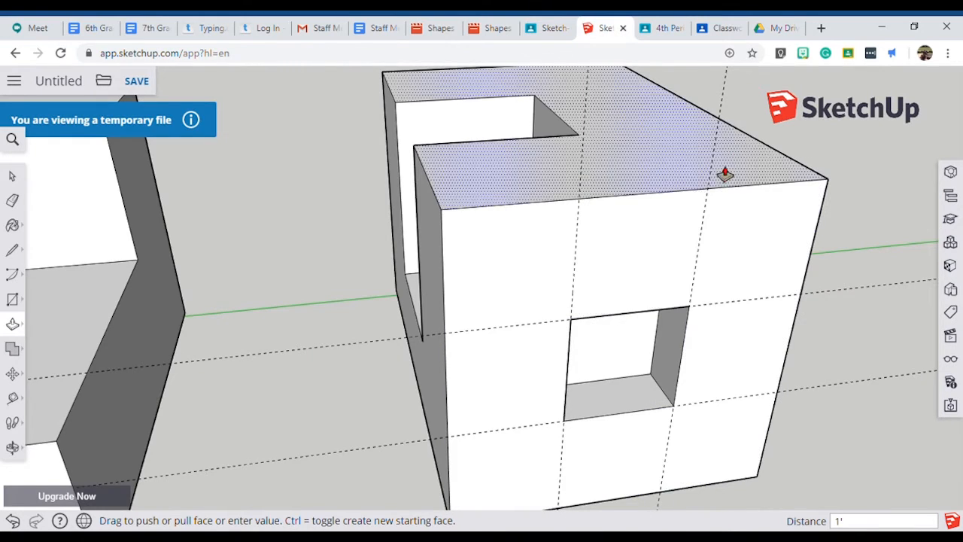
{"action": "left_click", "coordinate": [555, 29]}
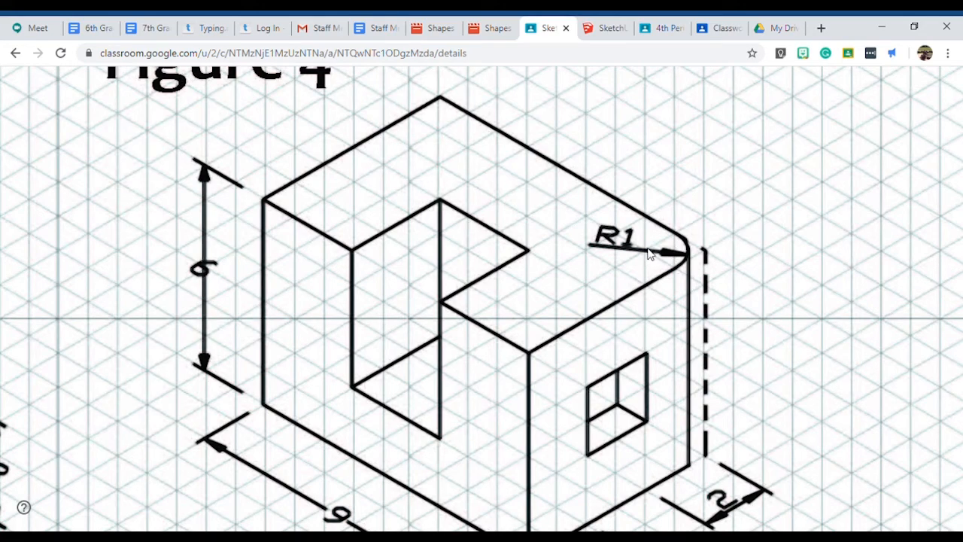
{"action": "left_click", "coordinate": [608, 28]}
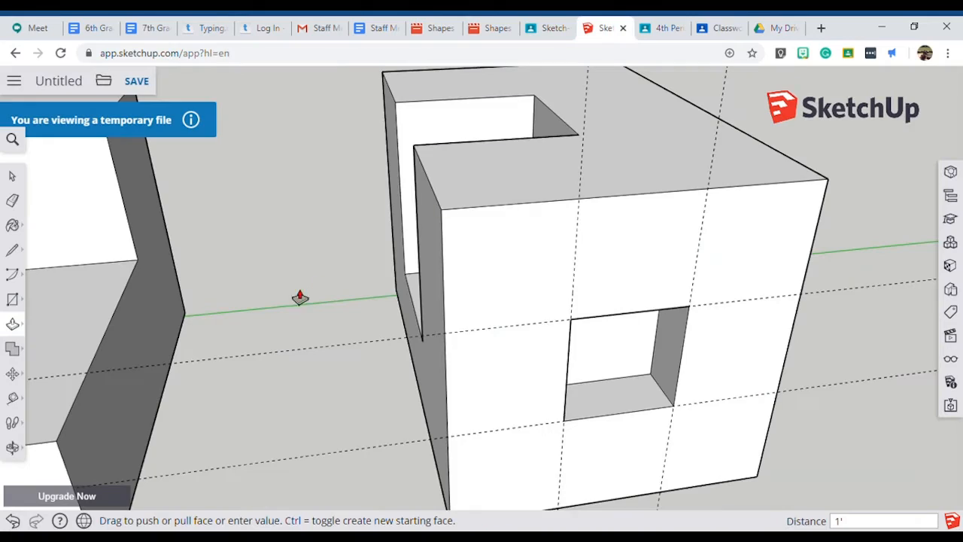
Place two guides on the block's top face, each 1' in from the two edges meeting at the uncut corner beside the square opening.
{"action": "middle_click_drag", "start_coordinate": [633, 152], "coordinate": [444, 324]}
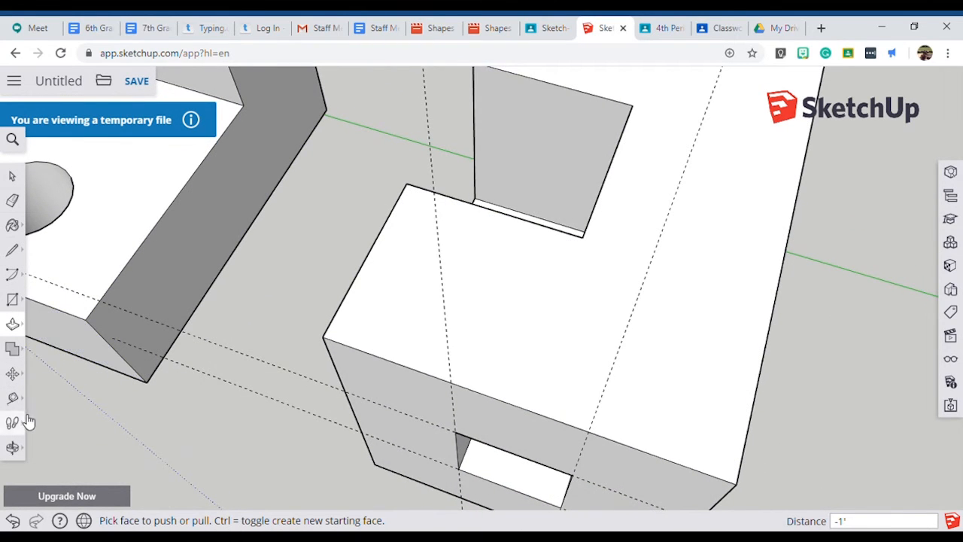
{"action": "left_click", "coordinate": [13, 398]}
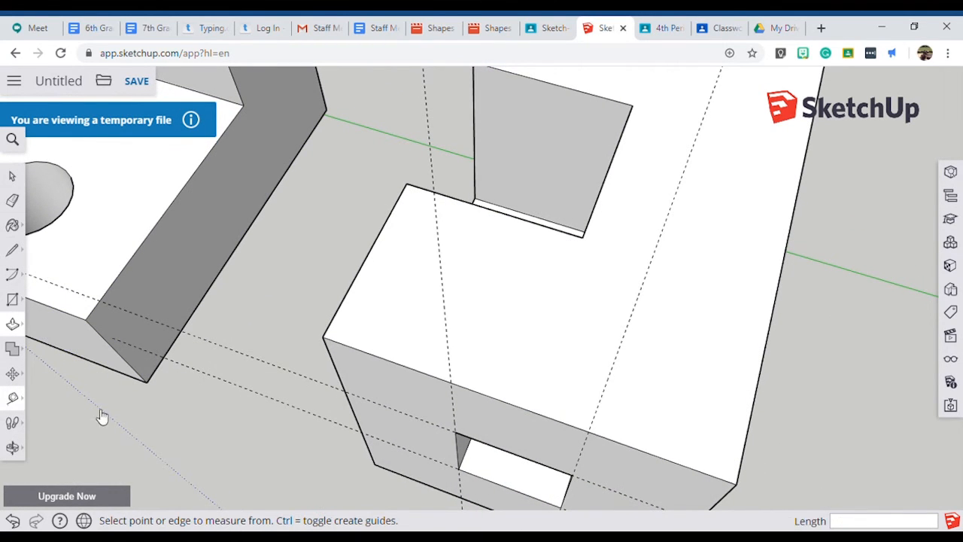
{"action": "left_click", "coordinate": [656, 454]}
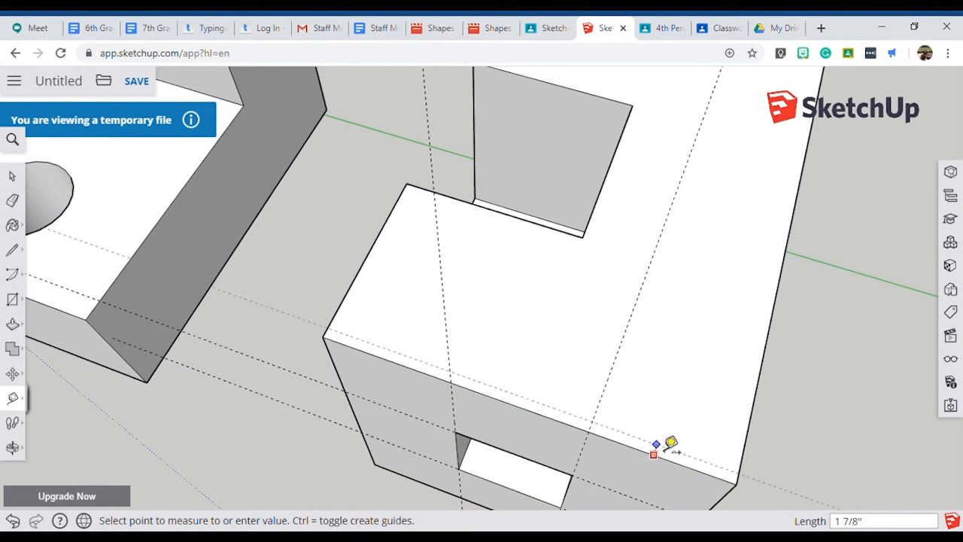
{"action": "left_click", "coordinate": [682, 396]}
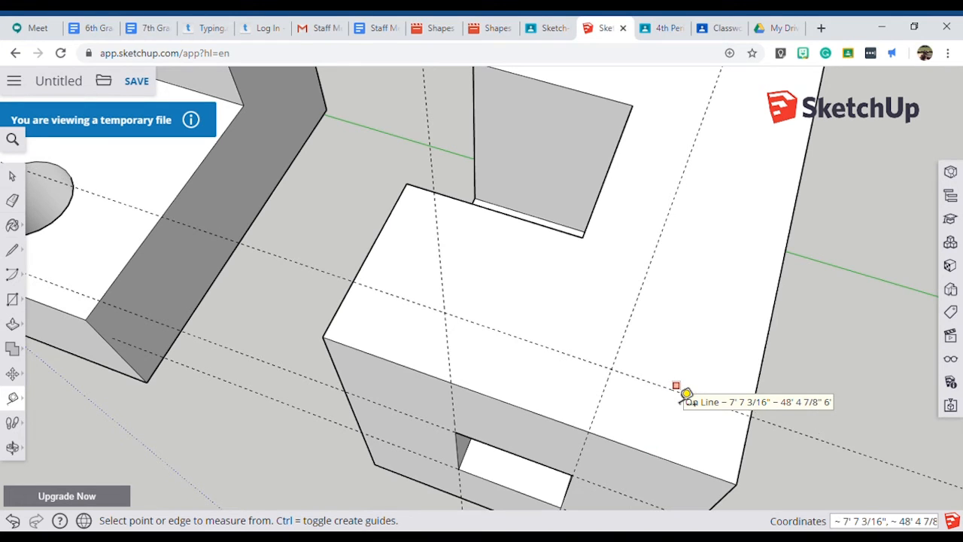
{"action": "left_click", "coordinate": [757, 393]}
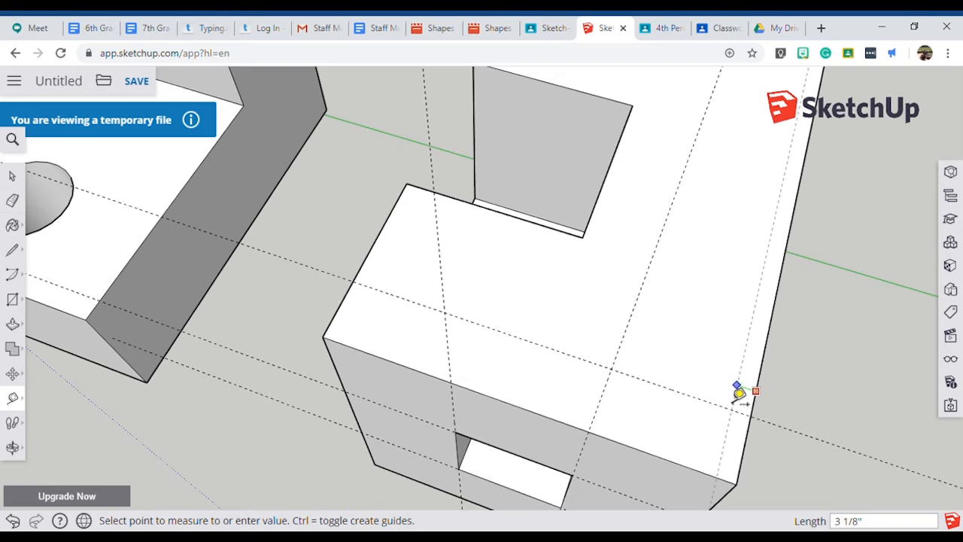
{"action": "left_click", "coordinate": [700, 381]}
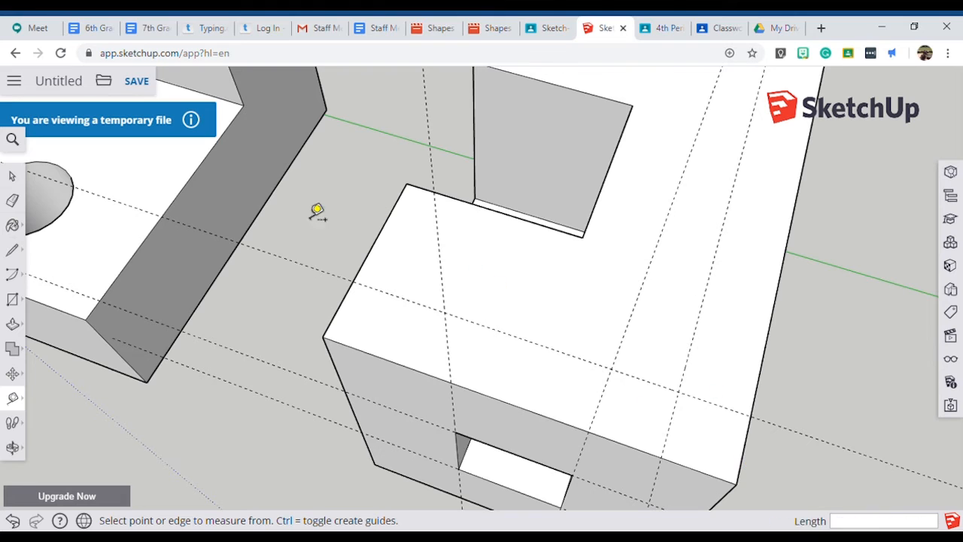
Erase the old guides around the square opening, keeping the two 1' corner guides.
{"action": "left_click", "coordinate": [13, 201]}
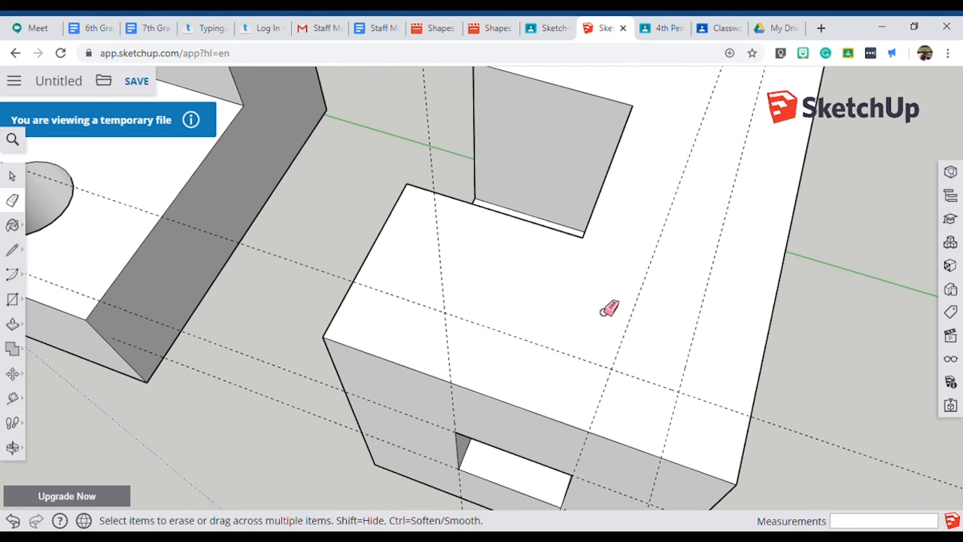
{"action": "mouse_move", "coordinate": [626, 354]}
{"action": "left_mouse_down"}
{"action": "mouse_move", "coordinate": [637, 353]}
{"action": "mouse_move", "coordinate": [606, 375]}
{"action": "left_mouse_up"}
{"action": "mouse_move", "coordinate": [457, 376]}
{"action": "left_mouse_down"}
{"action": "mouse_move", "coordinate": [409, 426]}
{"action": "mouse_move", "coordinate": [413, 466]}
{"action": "mouse_move", "coordinate": [426, 457]}
{"action": "left_mouse_up"}
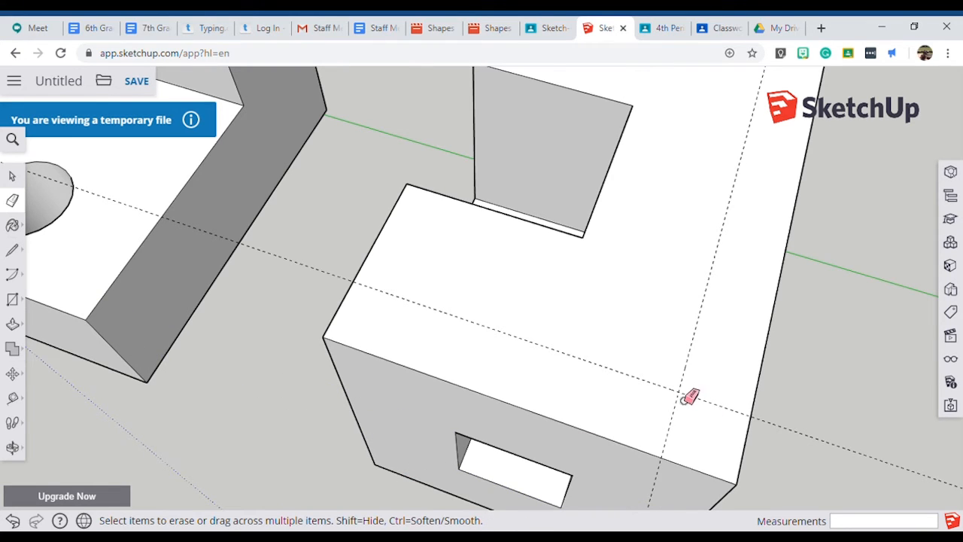
Draw a 1' radius arc across the top face's corner between the two guide-edge intersections, tangent to both edges.
{"action": "left_click", "coordinate": [21, 279]}
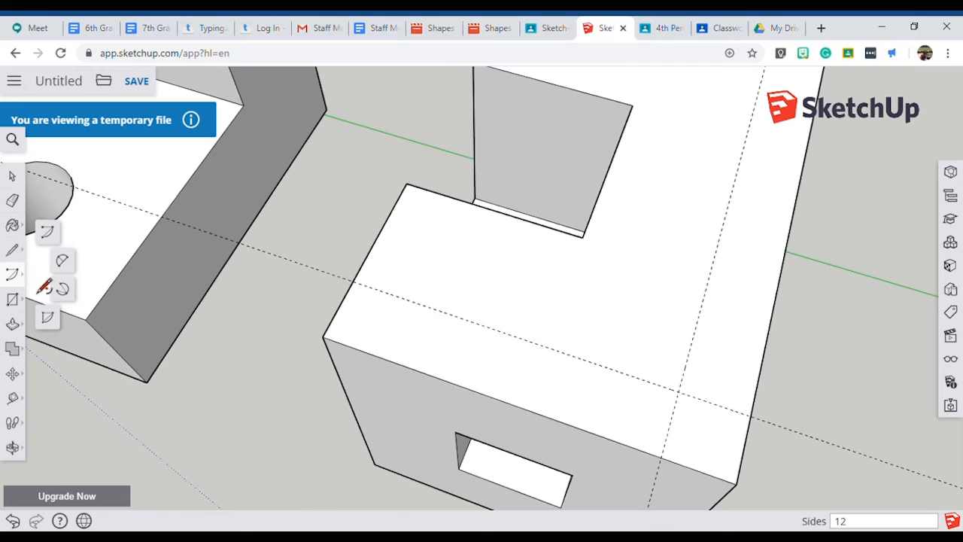
{"action": "left_click", "coordinate": [63, 262]}
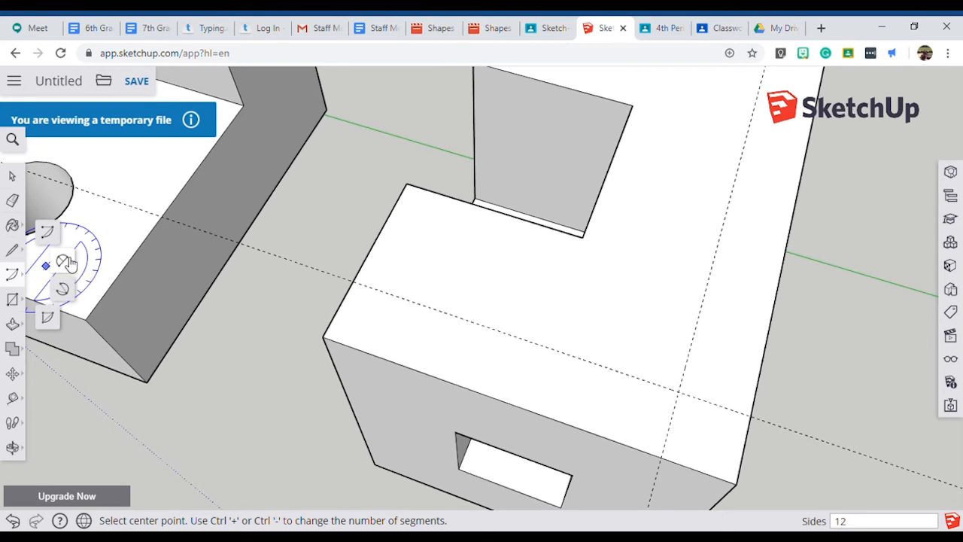
{"action": "left_click", "coordinate": [66, 264]}
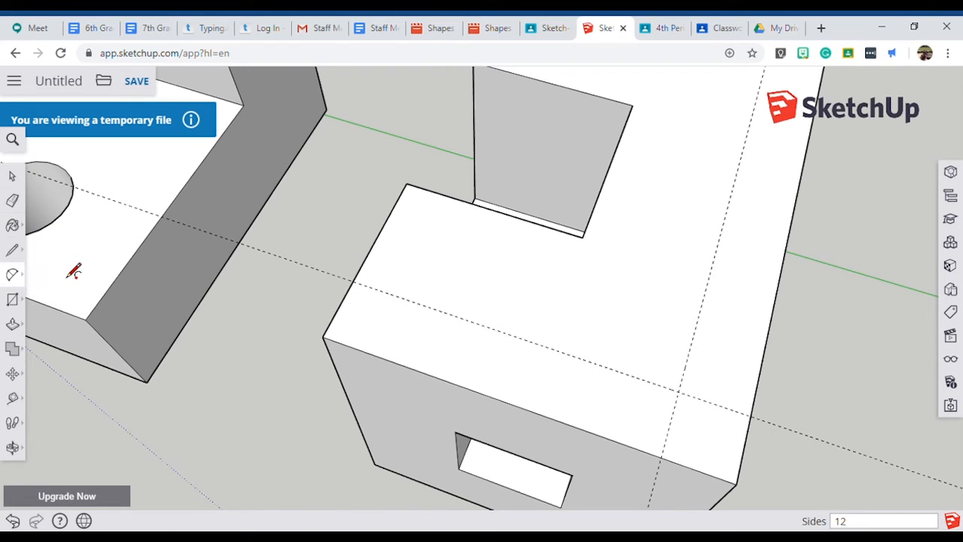
{"action": "left_click", "coordinate": [660, 458]}
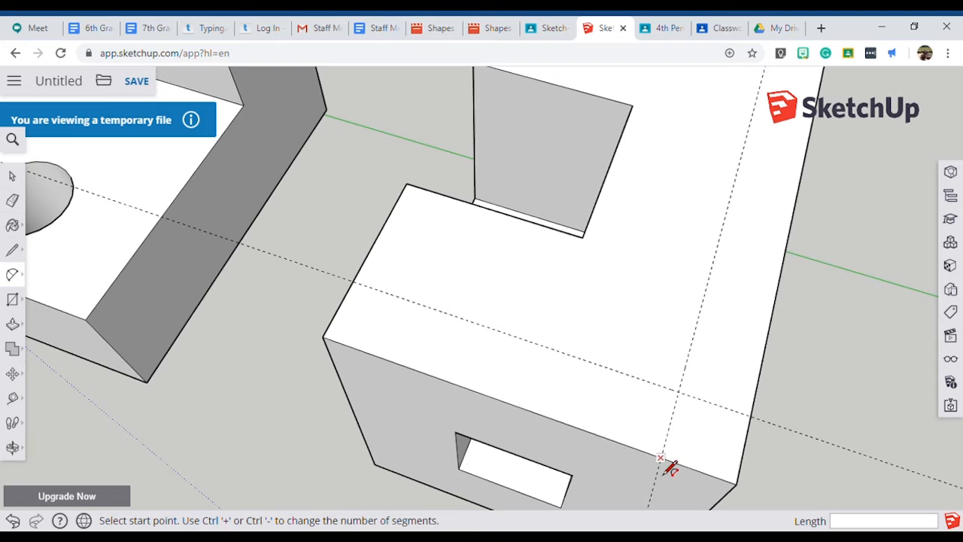
{"action": "left_click", "coordinate": [759, 428]}
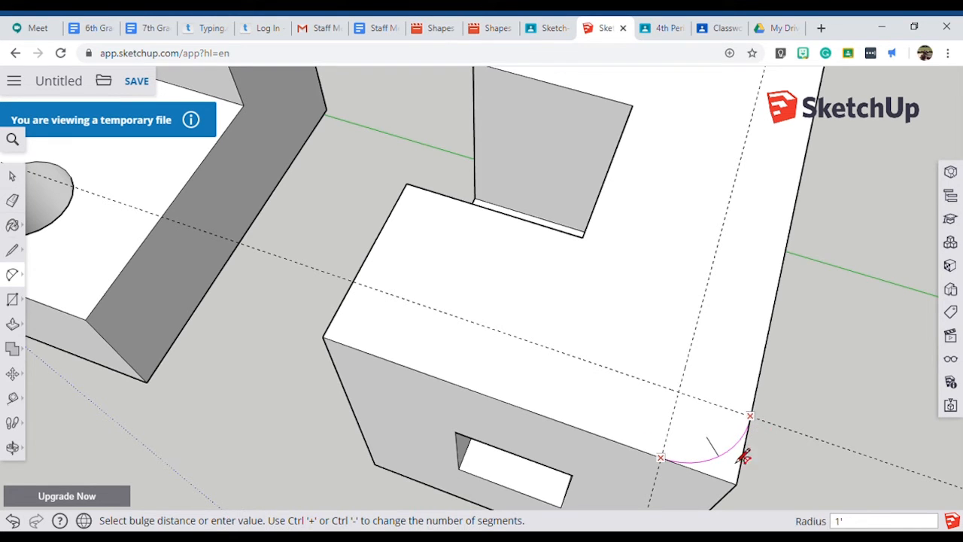
{"action": "scroll", "coordinate": [755, 485], "scroll_direction": "up", "scroll_amount": 3}
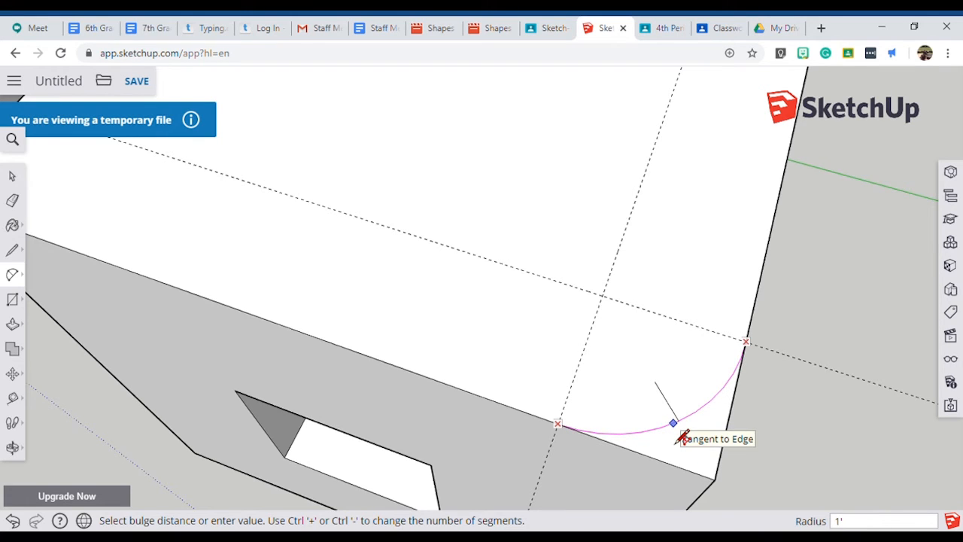
{"action": "left_click", "coordinate": [684, 437]}
{"action": "scroll", "coordinate": [742, 168], "scroll_direction": "down", "scroll_amount": 5}
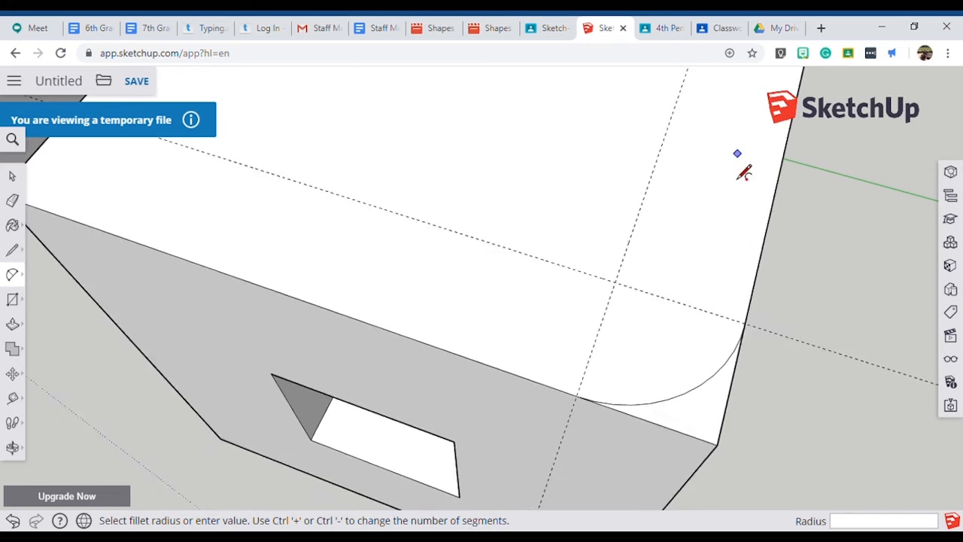
Push the corner piece outside the arc 6' down through the block to round the vertical edge.
{"action": "left_click", "coordinate": [12, 324]}
{"action": "left_click_drag", "start_coordinate": [723, 309], "coordinate": [573, 444]}
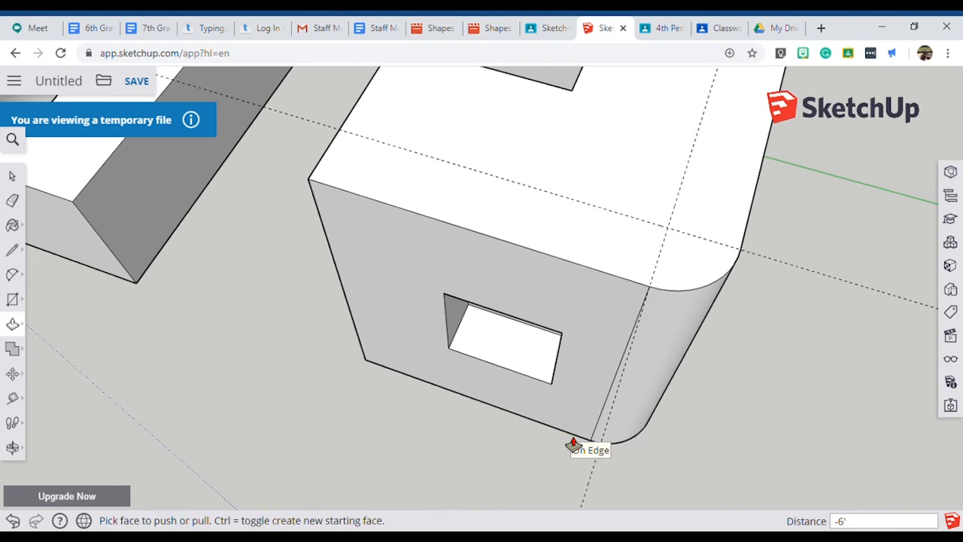
{"action": "middle_click_drag", "start_coordinate": [369, 307], "coordinate": [427, 335]}
{"action": "scroll", "coordinate": [428, 335], "scroll_direction": "down", "scroll_amount": 3}
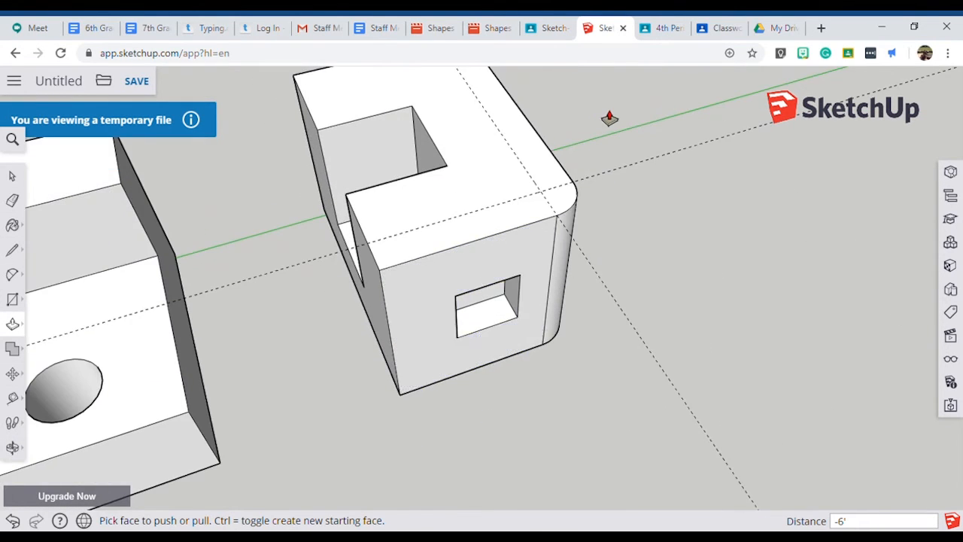
Erase the two remaining guides crossing near the rounded corner.
{"action": "scroll", "coordinate": [610, 119], "scroll_direction": "up", "scroll_amount": 3}
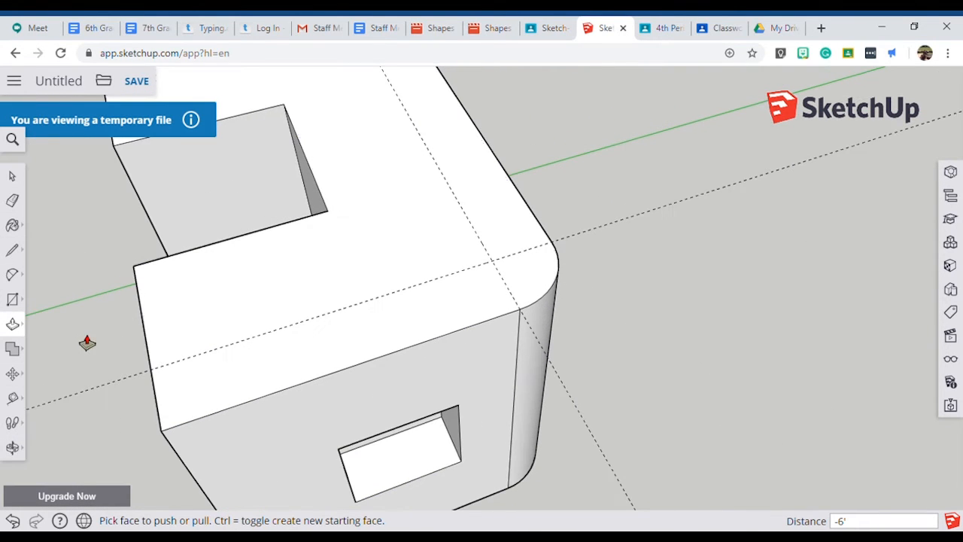
{"action": "left_click", "coordinate": [12, 201]}
{"action": "left_click_drag", "start_coordinate": [503, 277], "coordinate": [485, 251]}
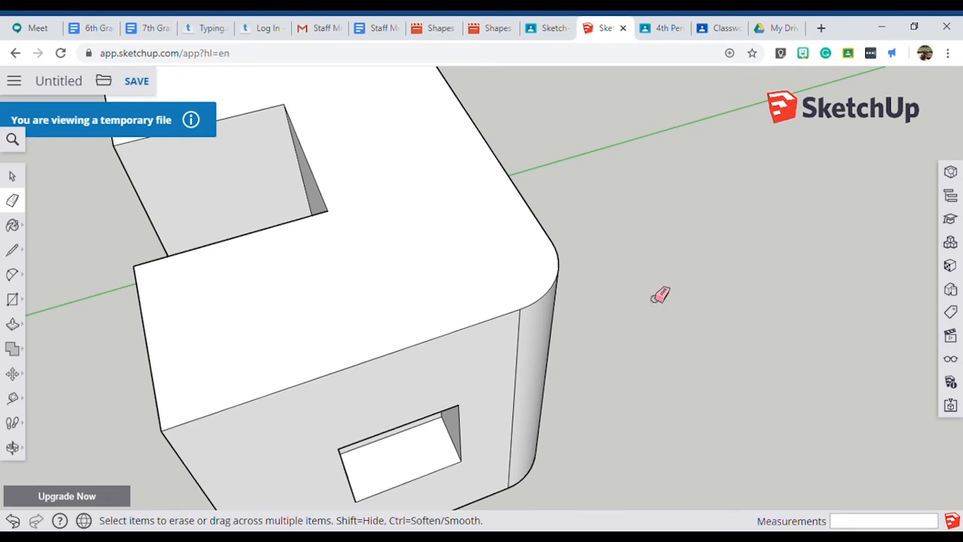
Examine the four modelled figures together along the green axis.
{"action": "scroll", "coordinate": [517, 218], "scroll_direction": "down", "scroll_amount": 4}
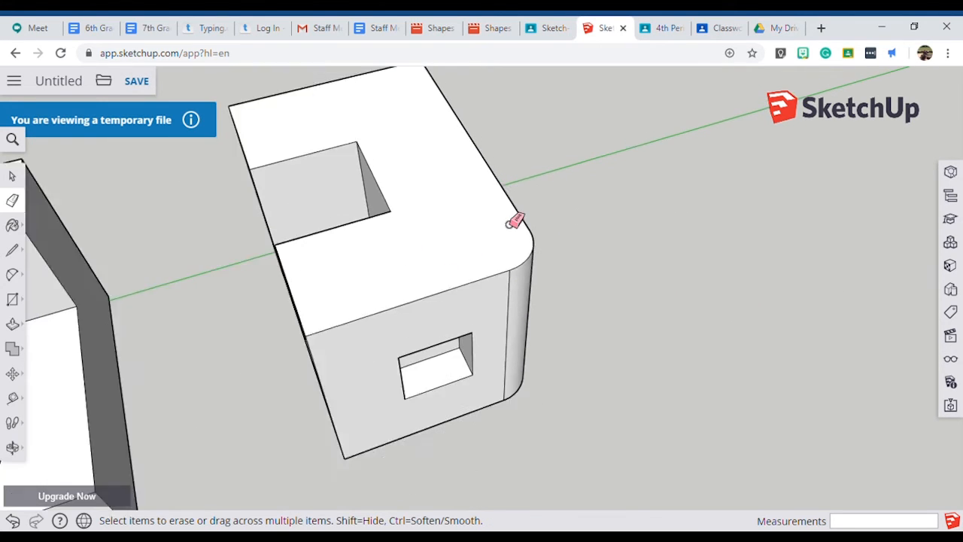
{"action": "scroll", "coordinate": [509, 222], "scroll_direction": "down", "scroll_amount": 4}
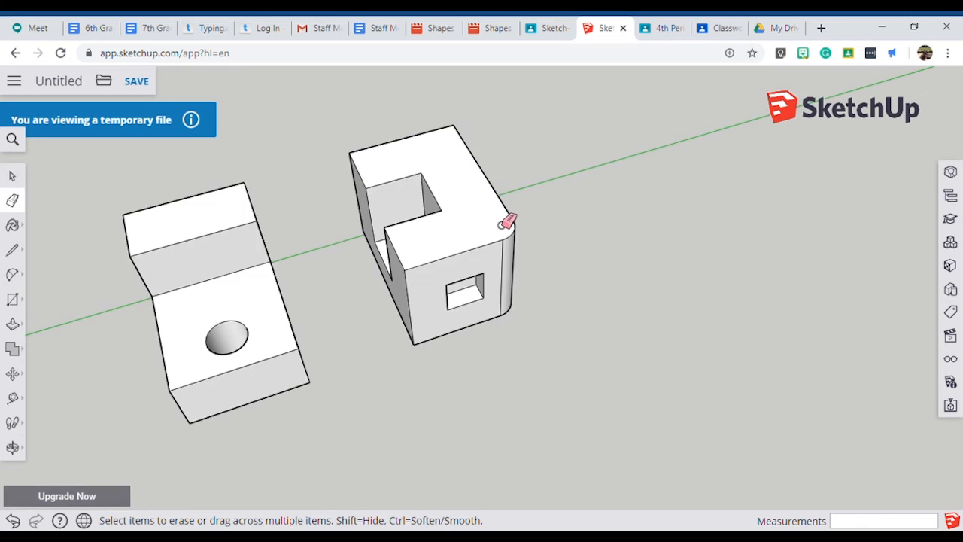
{"action": "scroll", "coordinate": [508, 220], "scroll_direction": "up", "scroll_amount": 4}
{"action": "scroll", "coordinate": [506, 222], "scroll_direction": "down", "scroll_amount": 3}
{"action": "scroll", "coordinate": [508, 219], "scroll_direction": "down", "scroll_amount": 5}
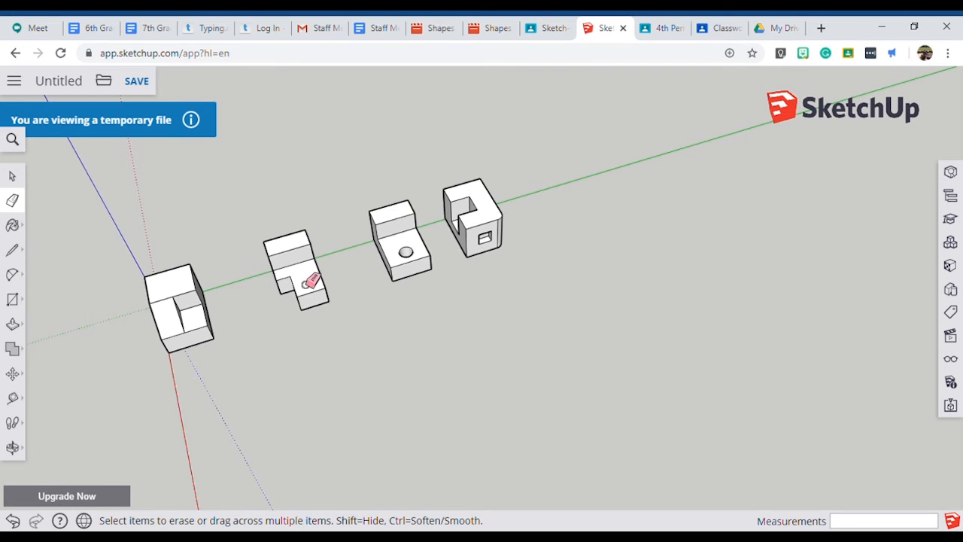
{"action": "scroll", "coordinate": [217, 298], "scroll_direction": "up", "scroll_amount": 3}
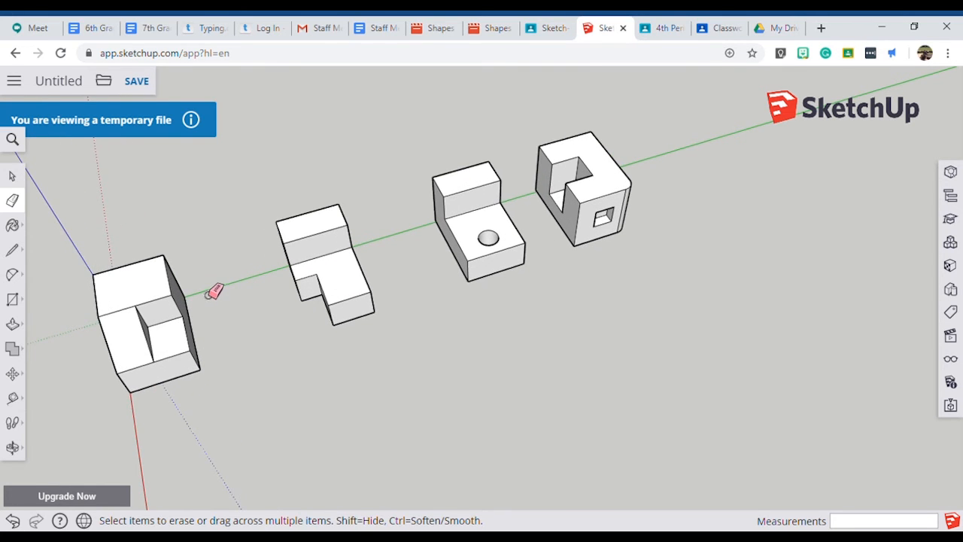
Save the model in the Projects > SketchUp folder under the name Completed Shapes.
{"action": "left_click", "coordinate": [137, 82]}
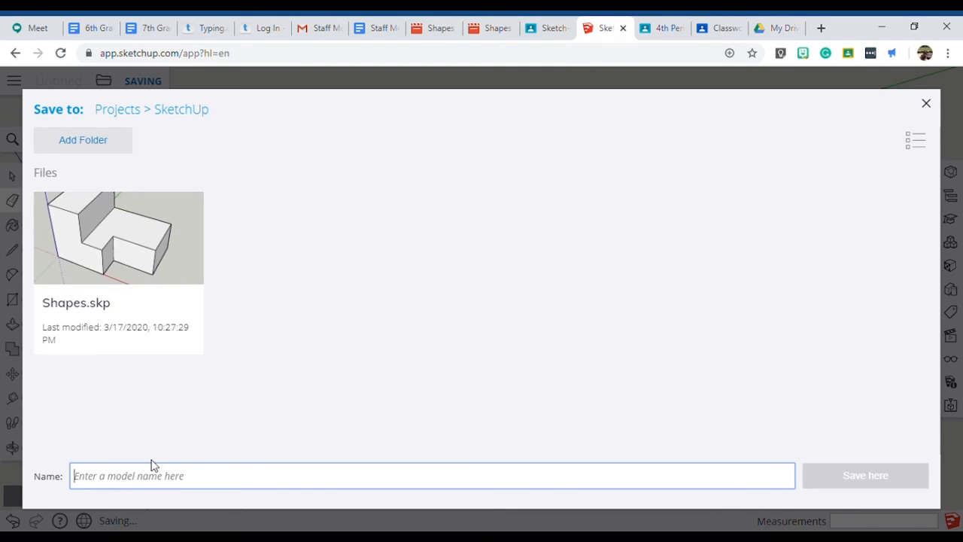
{"action": "type", "text": "Completed"}
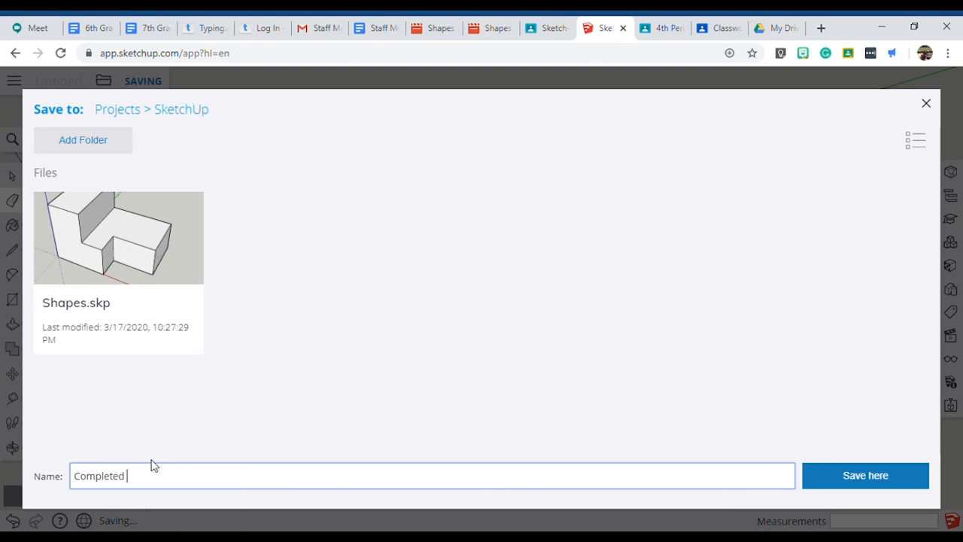
{"action": "type", "text": " Shapes"}
{"action": "key", "text": "Return"}
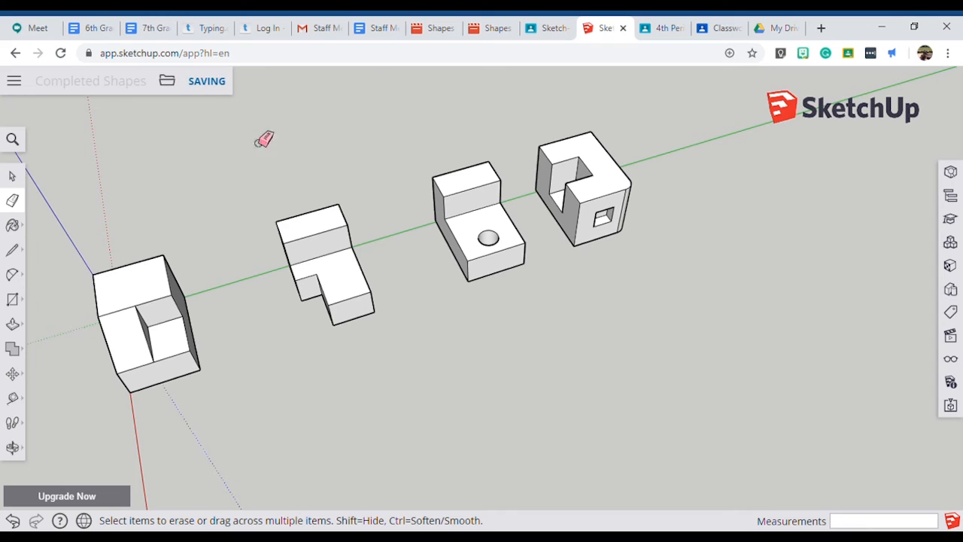
Download the model as a .skp file in version 2020.
{"action": "left_click", "coordinate": [172, 82]}
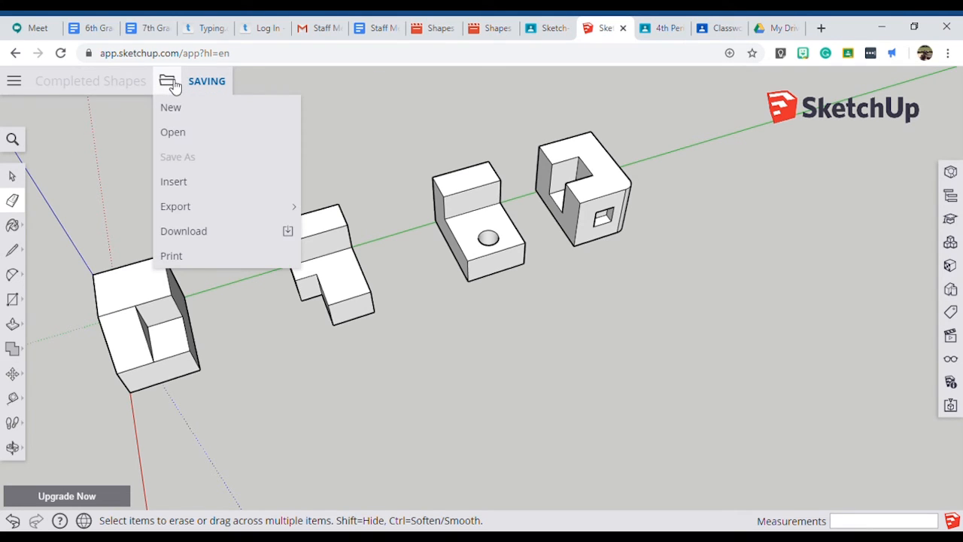
{"action": "left_click", "coordinate": [201, 238]}
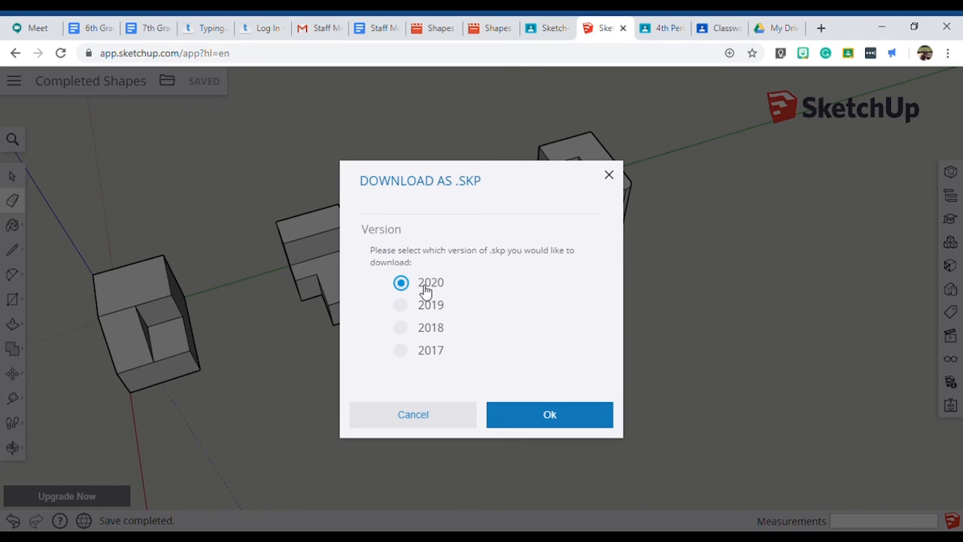
{"action": "left_click", "coordinate": [535, 422]}
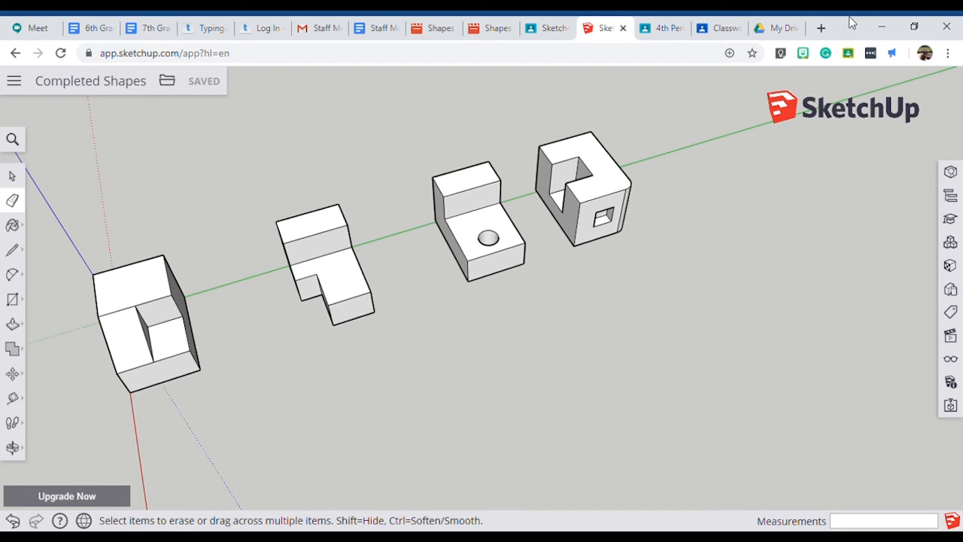
Switch to the 4th Period - 7th Grade - 4mp class in Google Classroom and open the Sketch-Up Shapes assignment.
{"action": "left_click", "coordinate": [673, 31]}
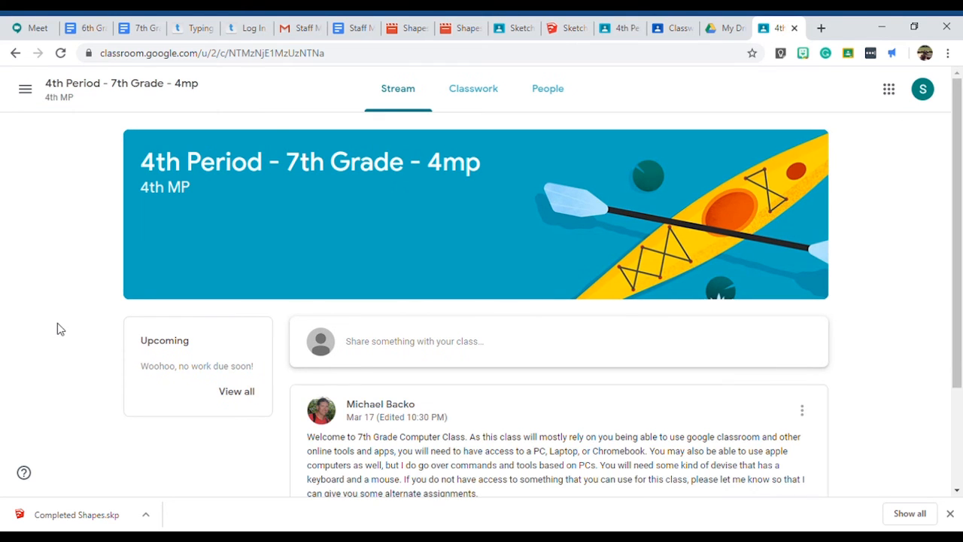
{"action": "scroll", "coordinate": [531, 270], "scroll_direction": "down", "scroll_amount": 2}
{"action": "scroll", "coordinate": [526, 269], "scroll_direction": "up", "scroll_amount": 2}
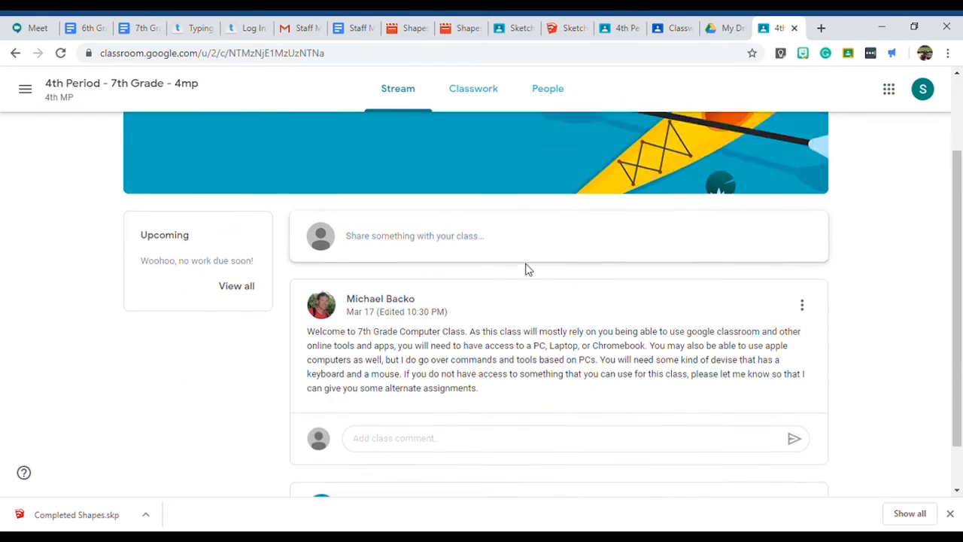
{"action": "scroll", "coordinate": [527, 269], "scroll_direction": "down", "scroll_amount": 2}
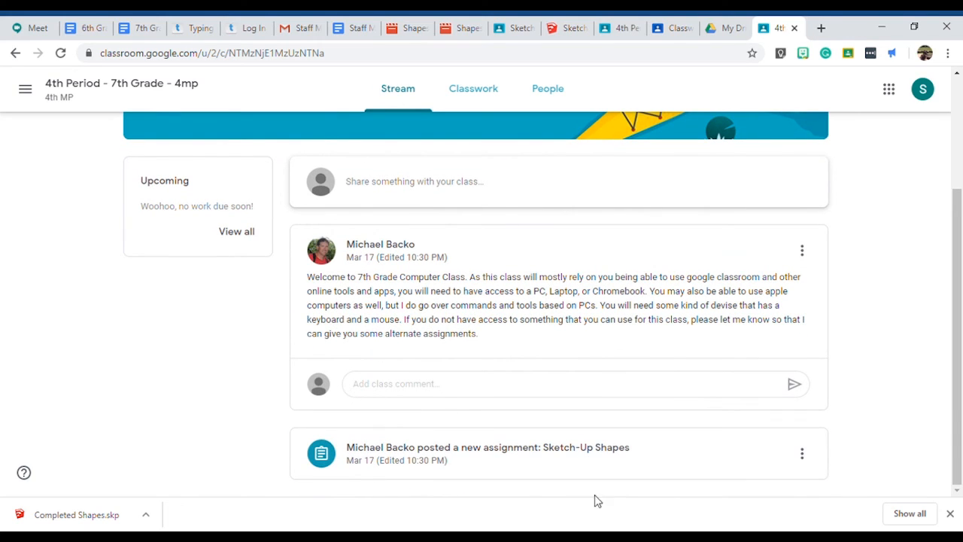
{"action": "left_click", "coordinate": [404, 454]}
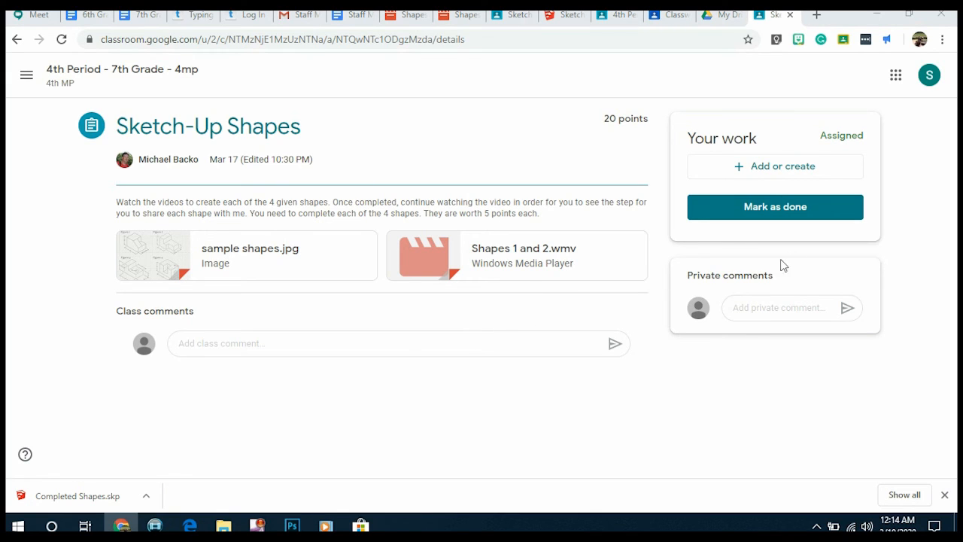
Find Completed Shapes.skp in the Downloads folder by searching for "comp" and upload it as an attachment to the Sketch-Up Shapes assignment.
{"action": "left_click", "coordinate": [752, 173]}
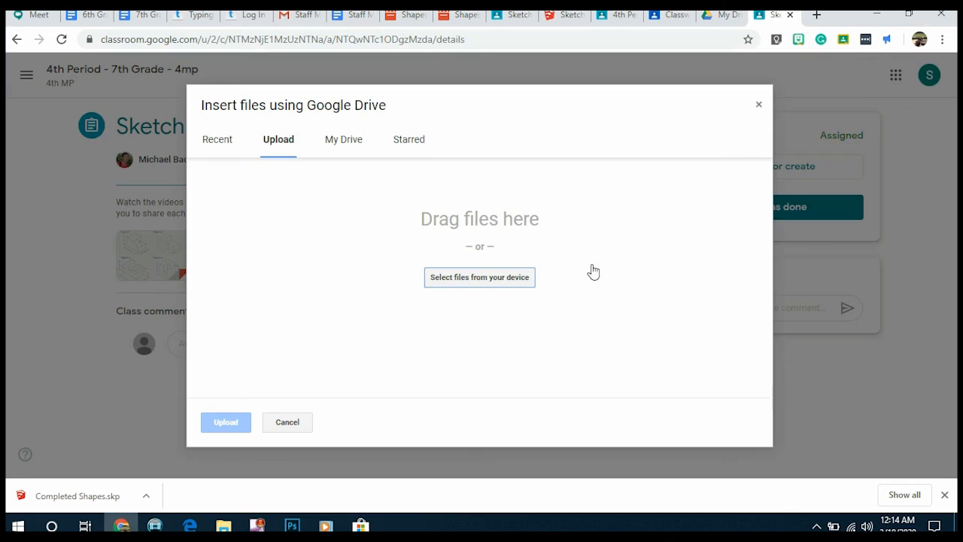
{"action": "left_click", "coordinate": [487, 279]}
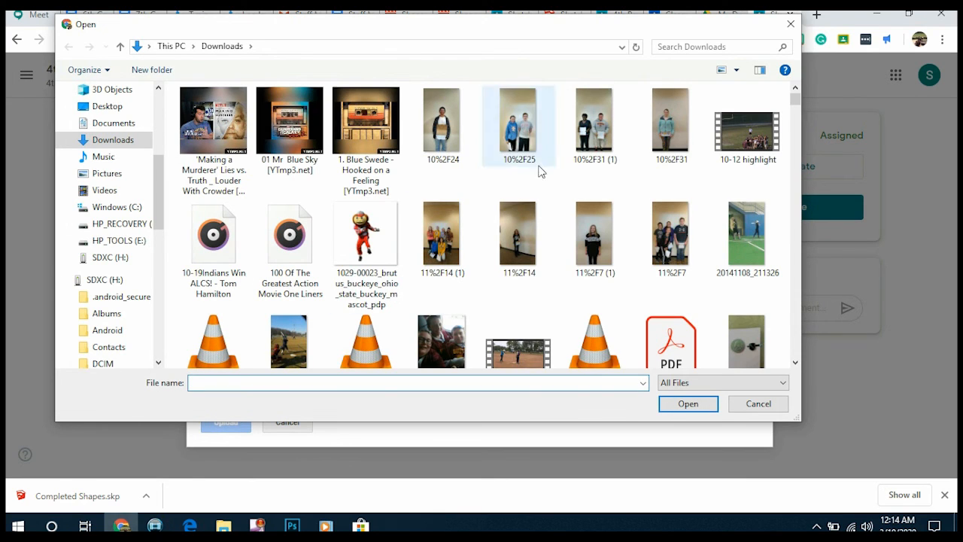
{"action": "left_click", "coordinate": [721, 46]}
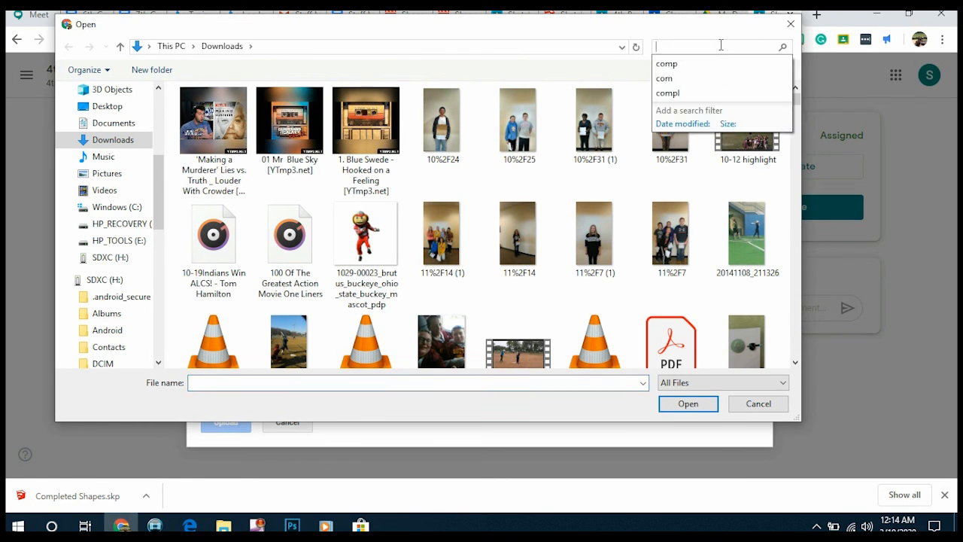
{"action": "type", "text": "c"}
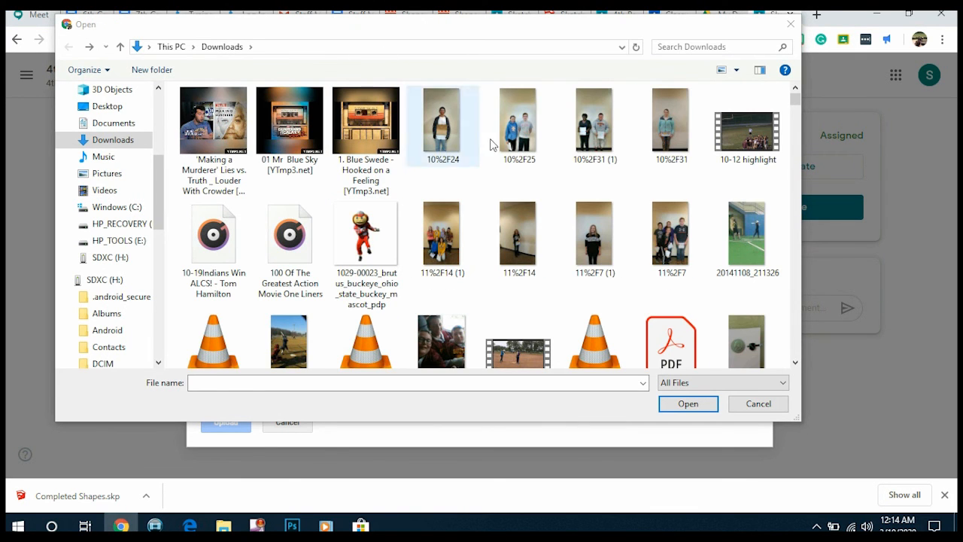
{"action": "left_click", "coordinate": [677, 47]}
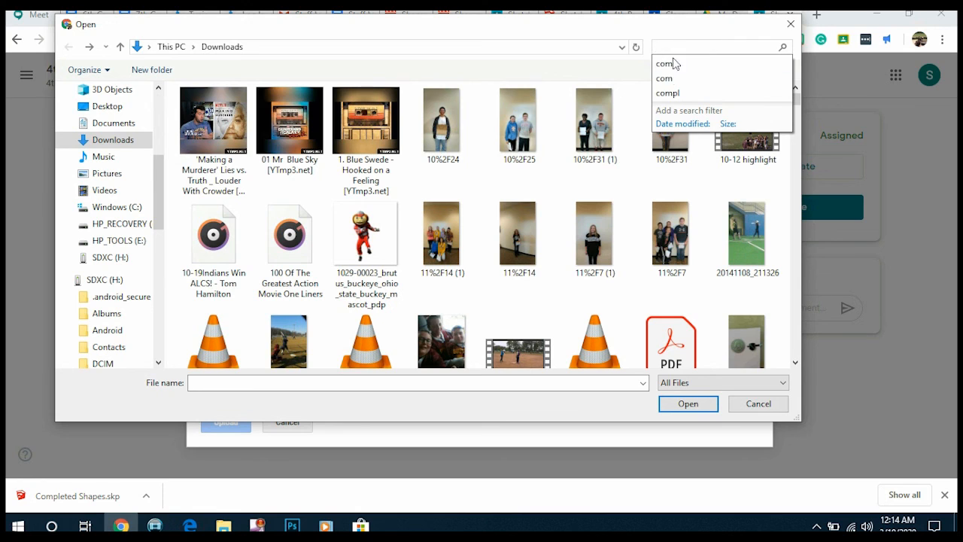
{"action": "left_click", "coordinate": [668, 64]}
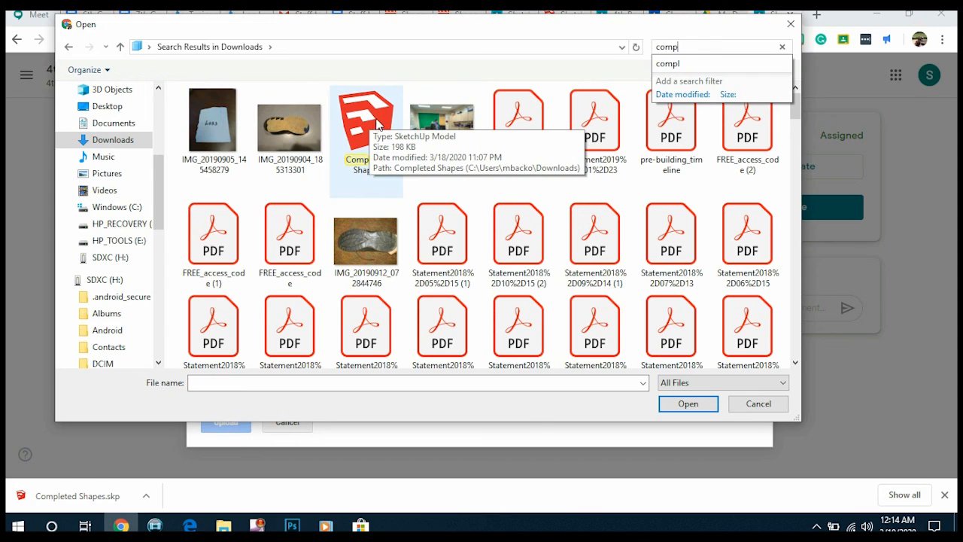
{"action": "left_click", "coordinate": [361, 128]}
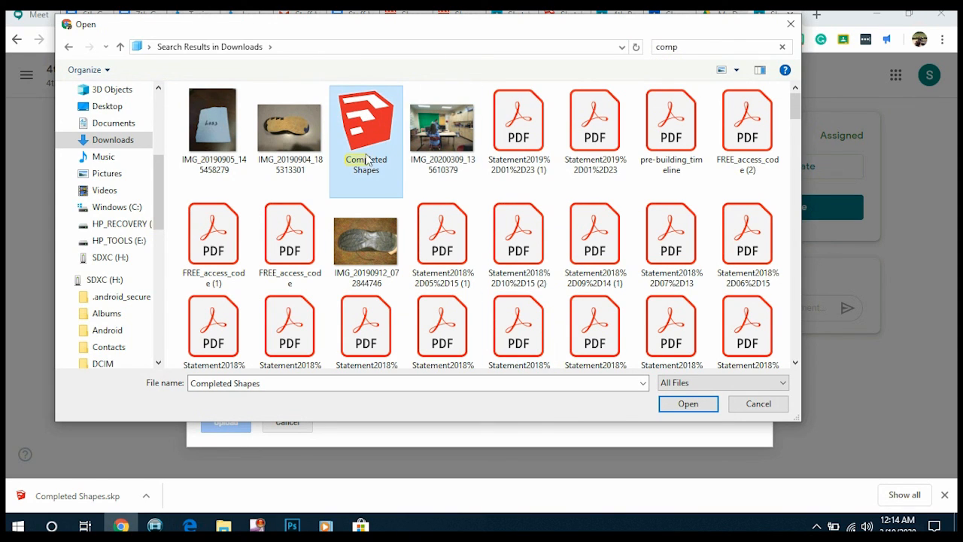
{"action": "left_click", "coordinate": [685, 403]}
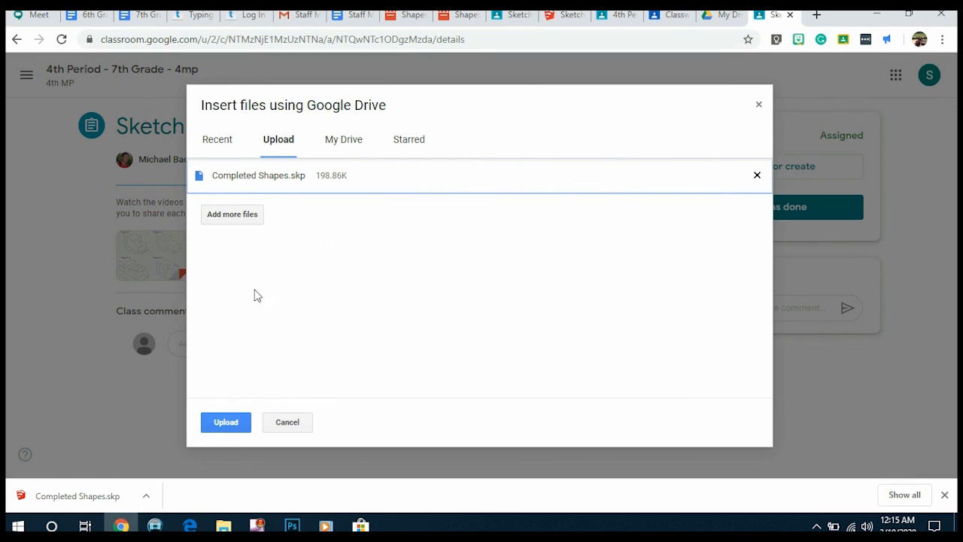
{"action": "left_click", "coordinate": [228, 421]}
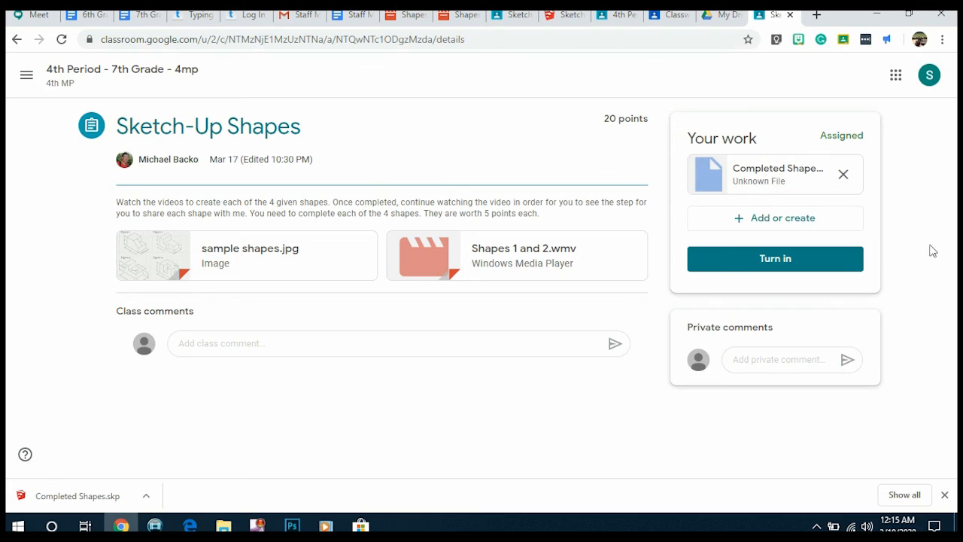
Turn in the Sketch-Up Shapes assignment with the attached Completed Shapes.skp file.
{"action": "left_click", "coordinate": [782, 265]}
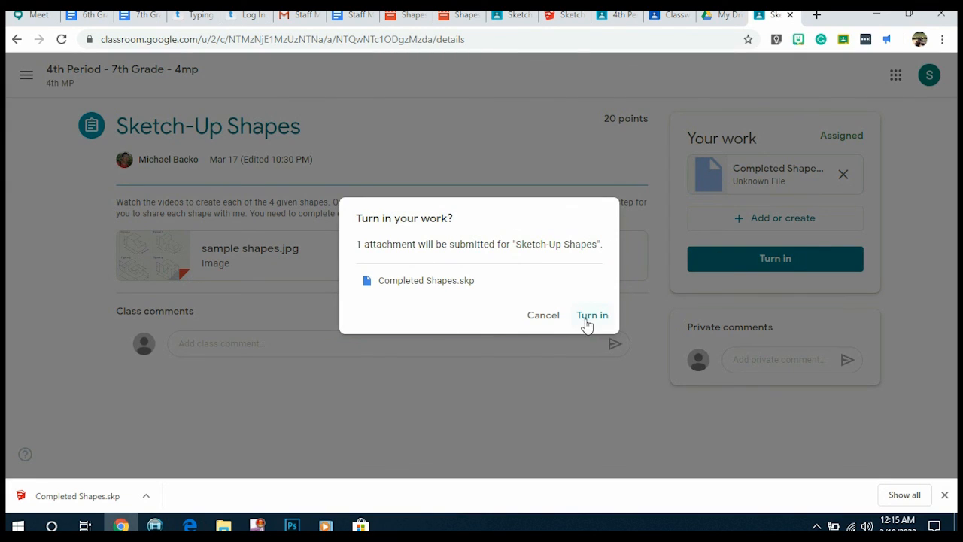
{"action": "left_click", "coordinate": [591, 316]}
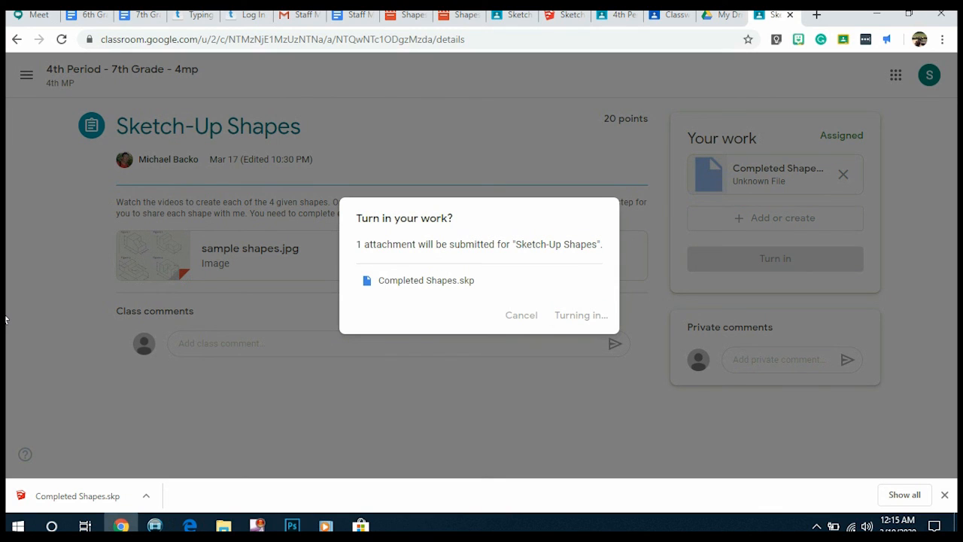